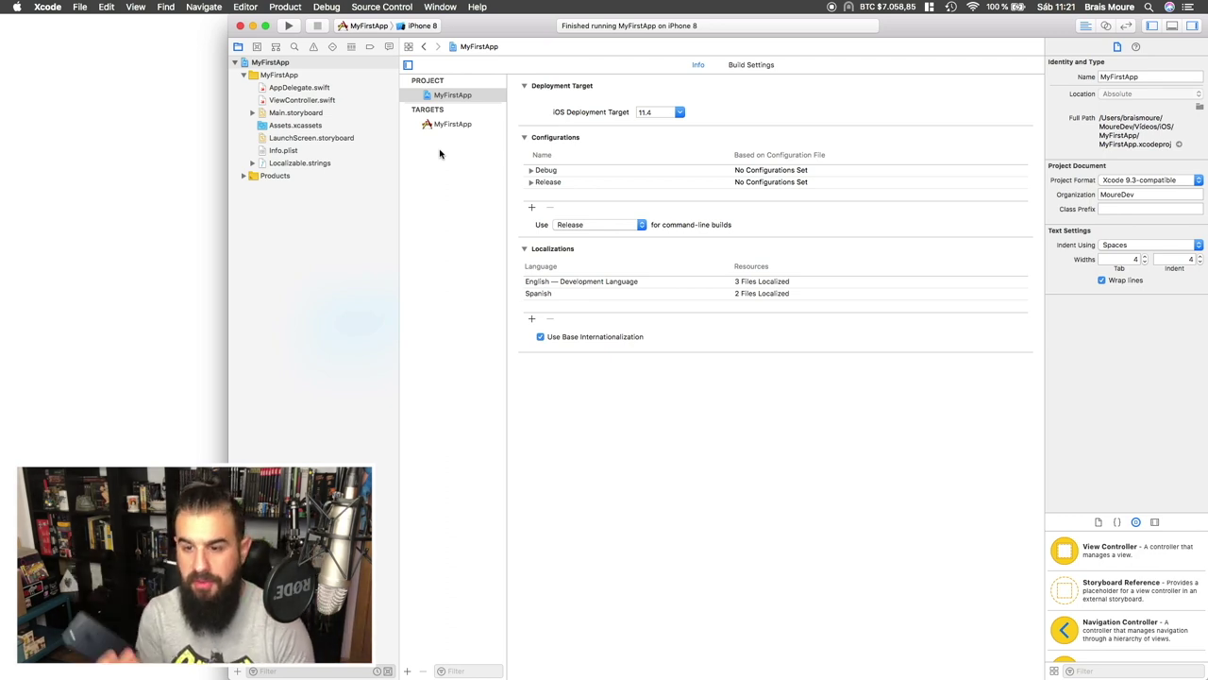
Review the run destinations available for MyFirstApp and open the window for adding simulators.
click(435, 238)
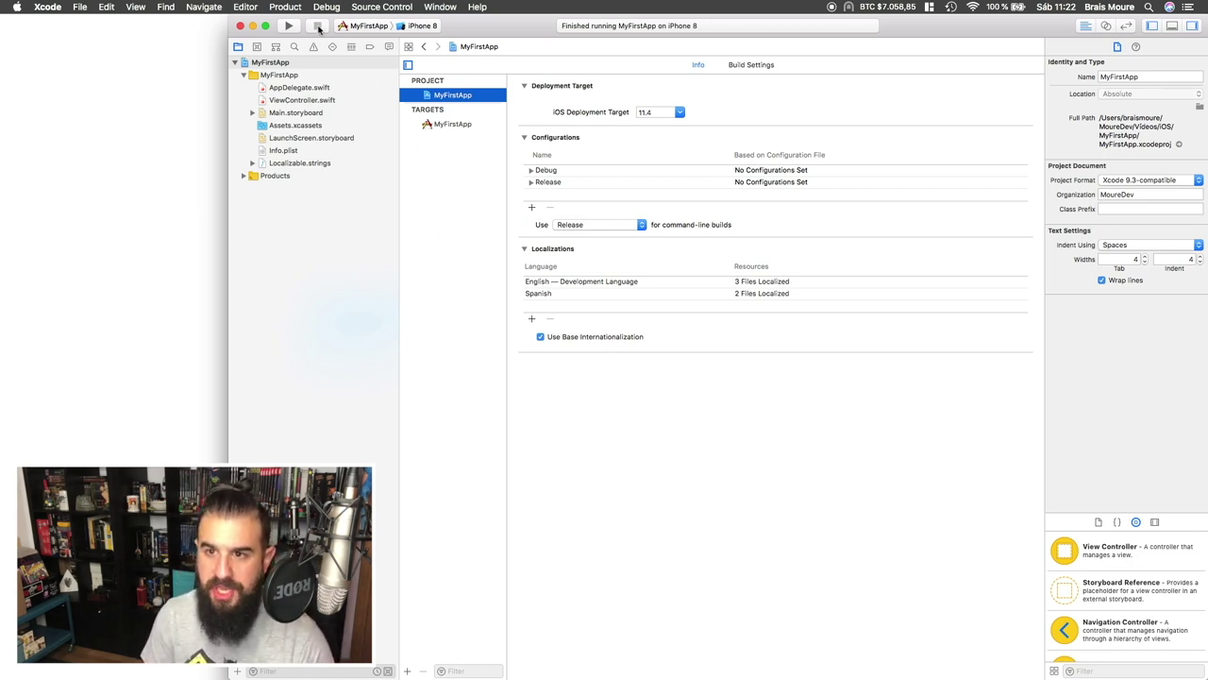
click(410, 29)
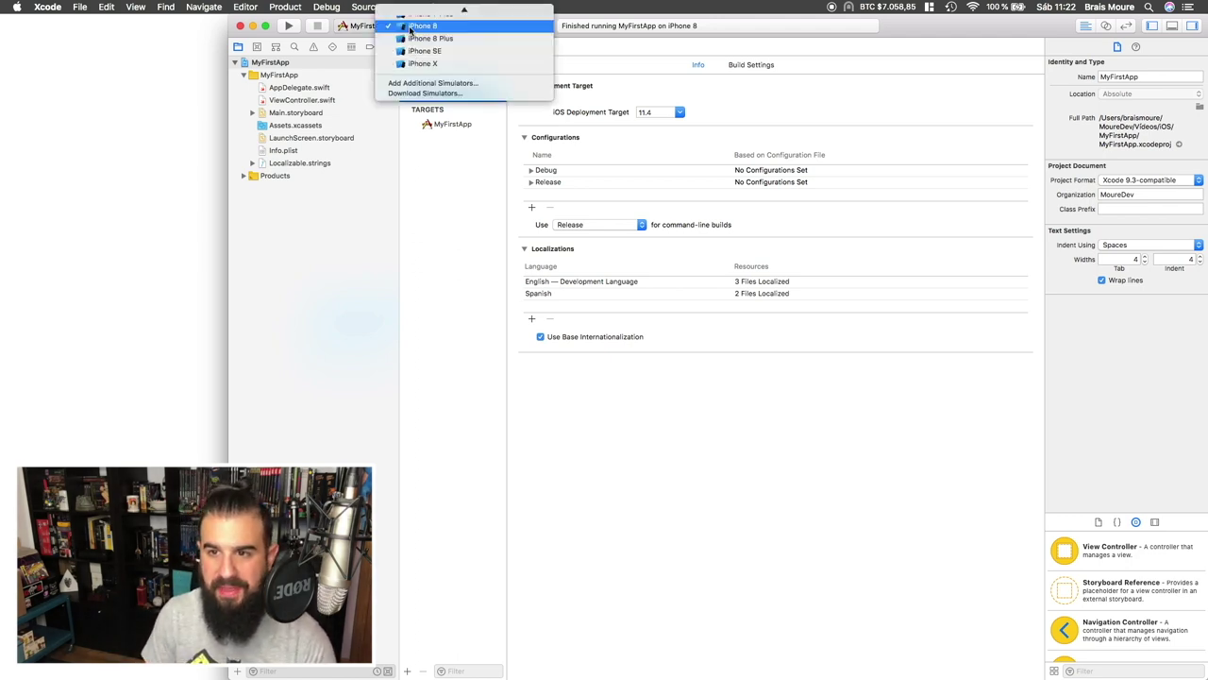
mouse_move(463, 12)
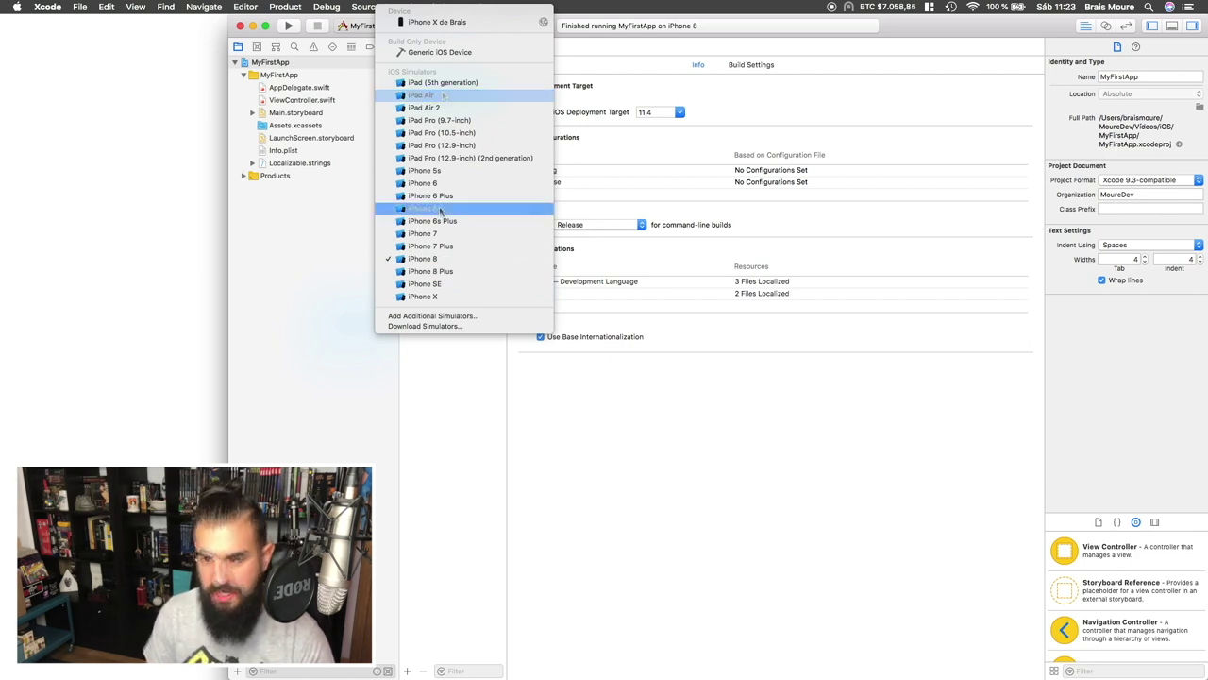
click(487, 322)
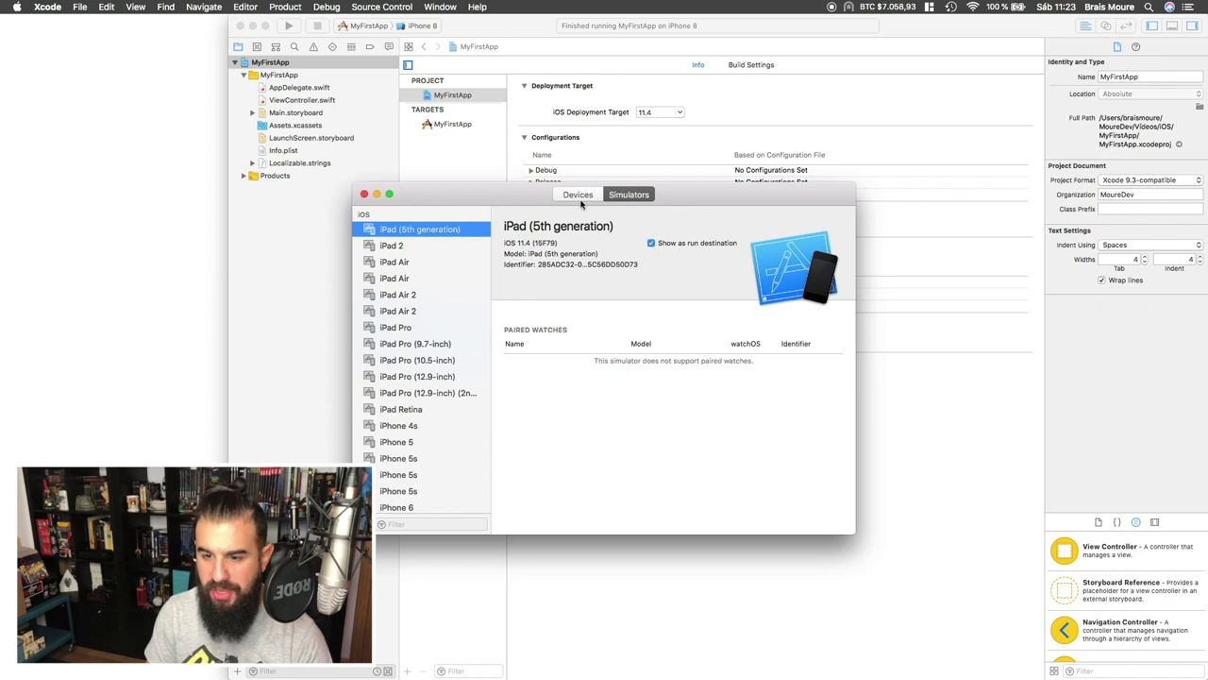
Browse the installed simulators, examine the details of the iPhone 8 simulator and close the simulator manager.
scroll(413, 321, down, 1)
scroll(413, 321, down, 3)
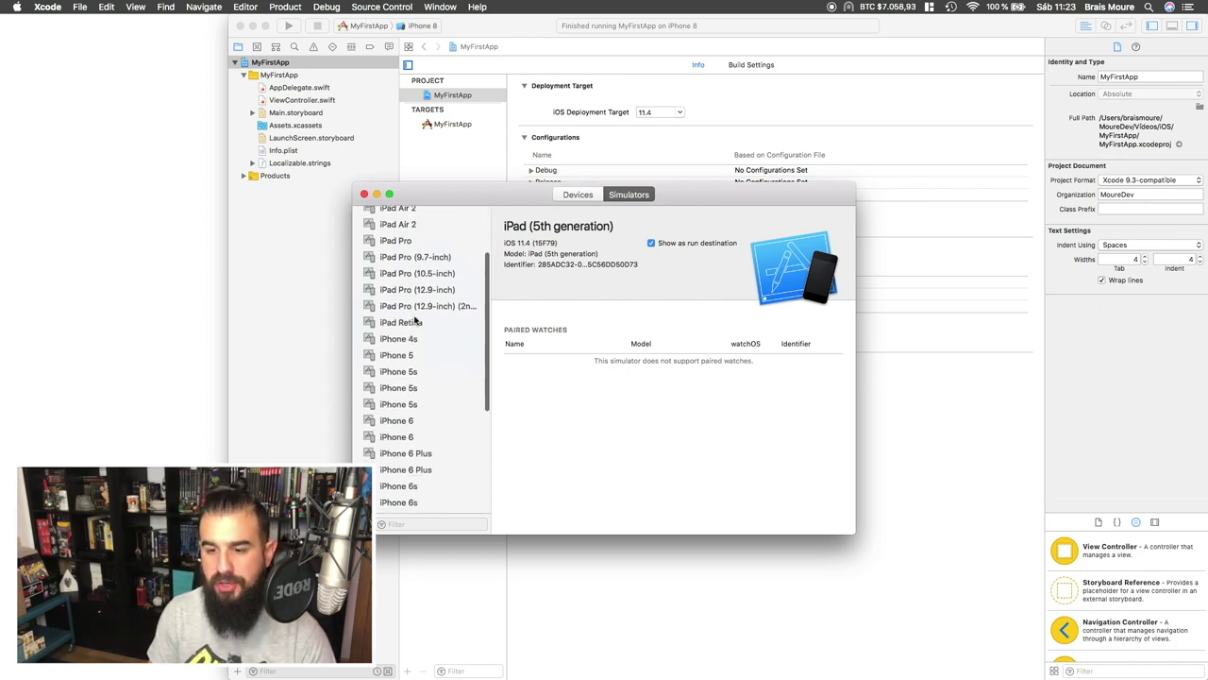
scroll(413, 320, up, 5)
scroll(413, 321, down, 1)
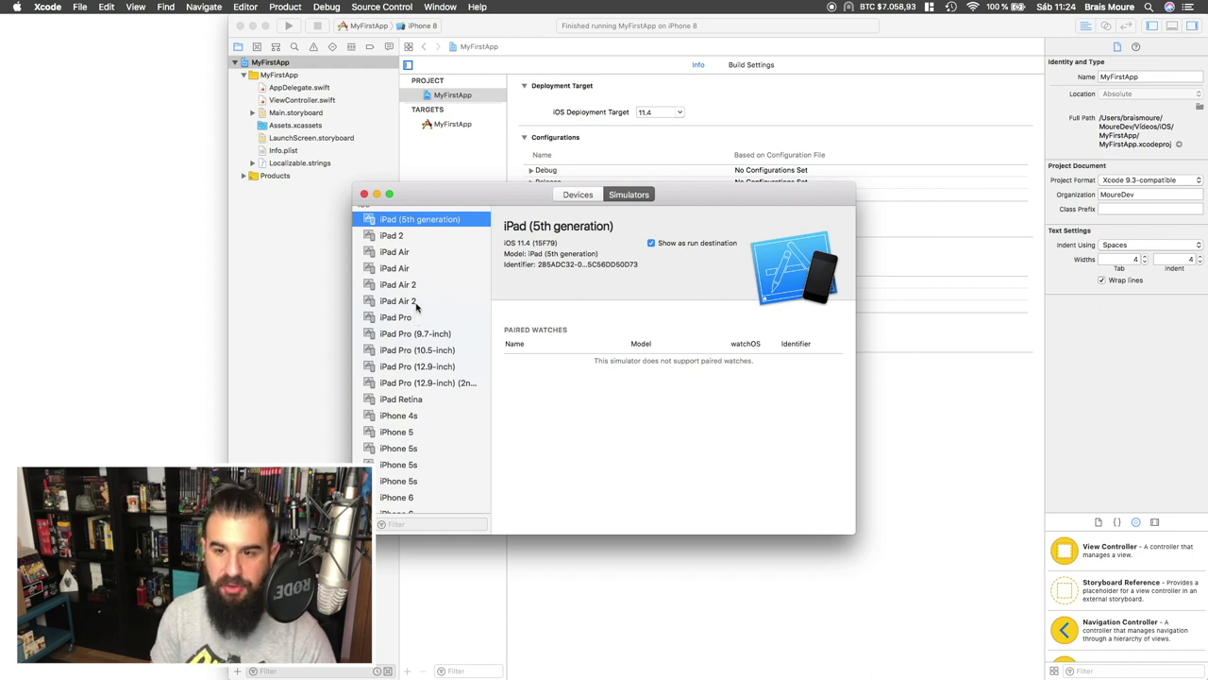
scroll(451, 295, down, 10)
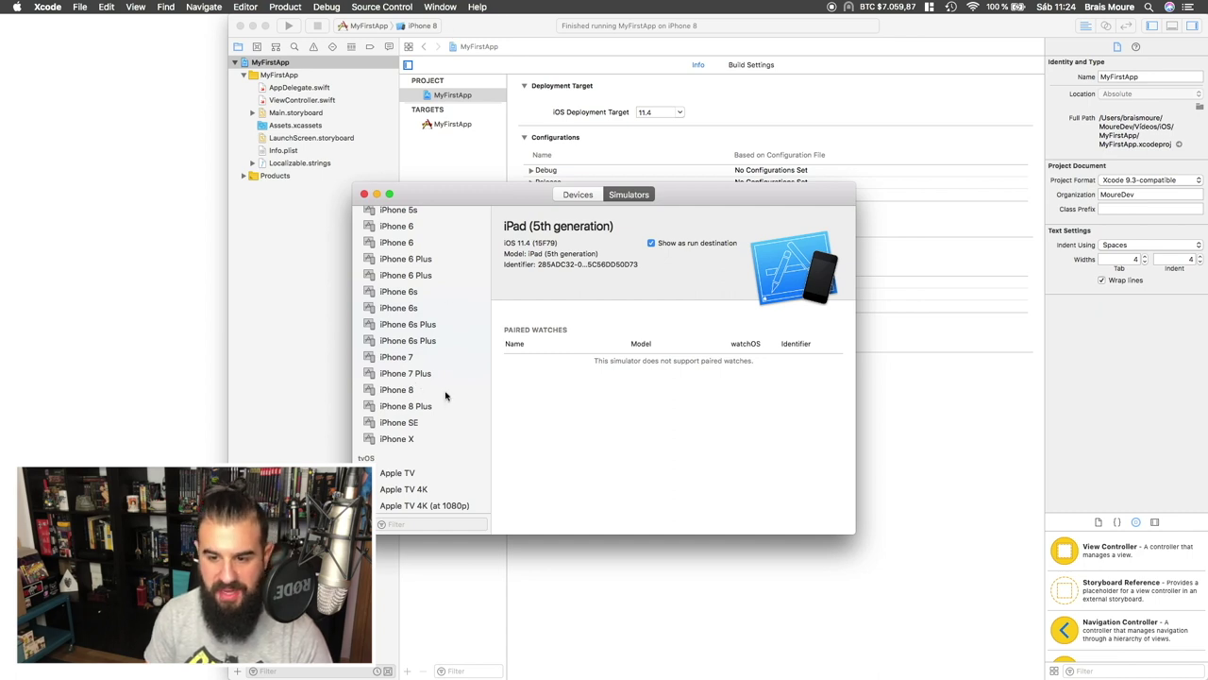
click(408, 388)
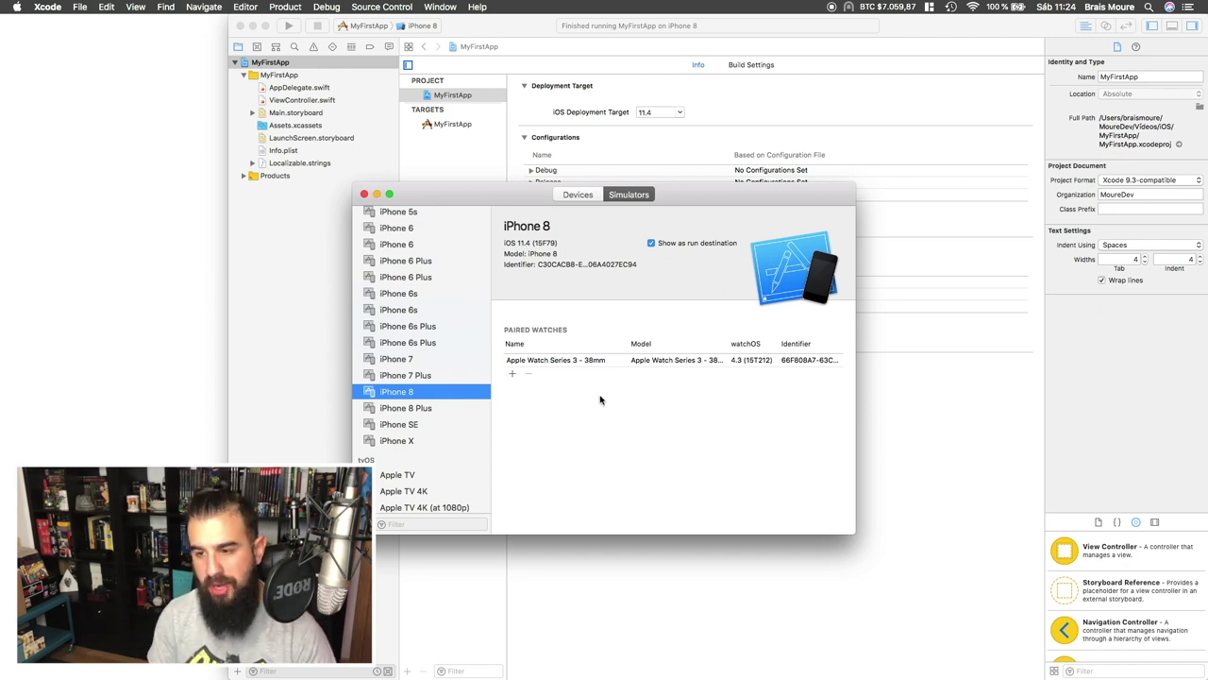
scroll(435, 387, up, 1)
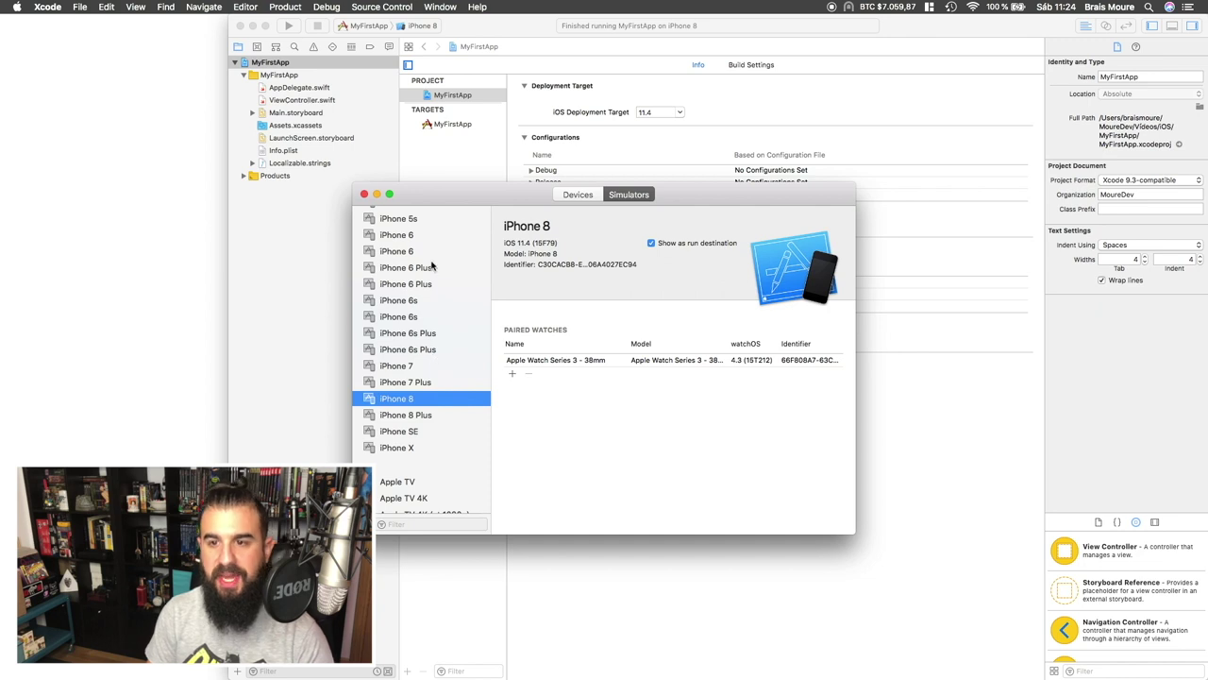
click(364, 194)
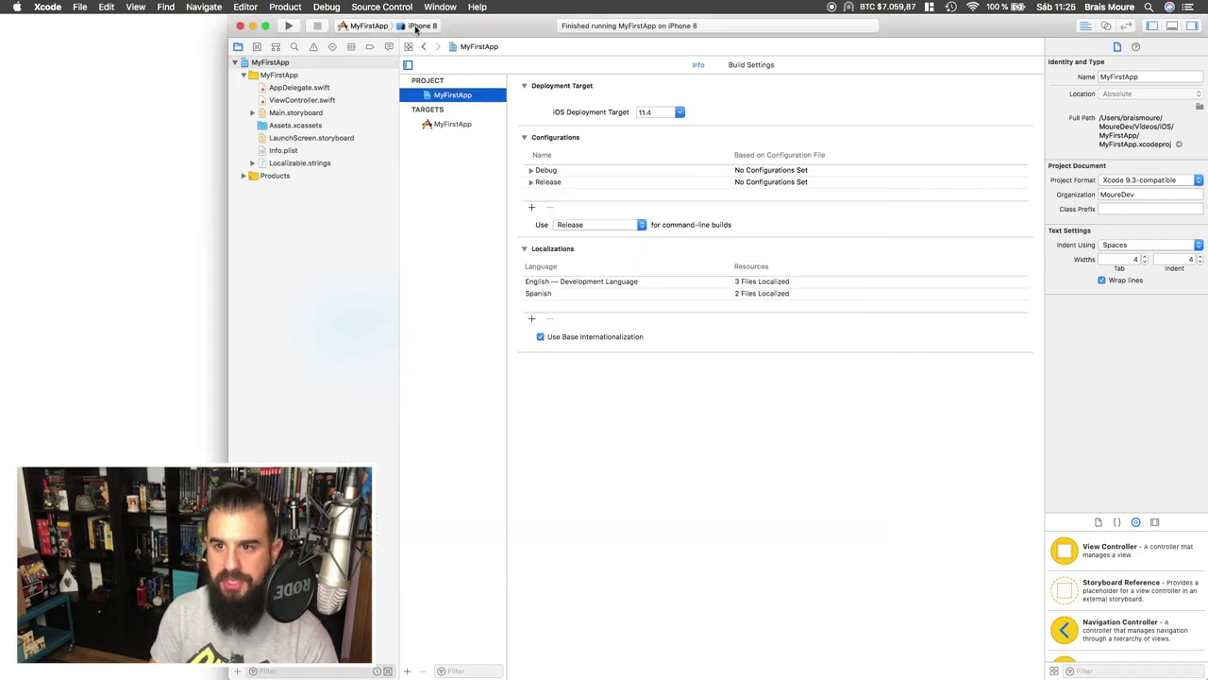
Examine the iOS, tvOS and watchOS simulator versions offered for download.
click(419, 26)
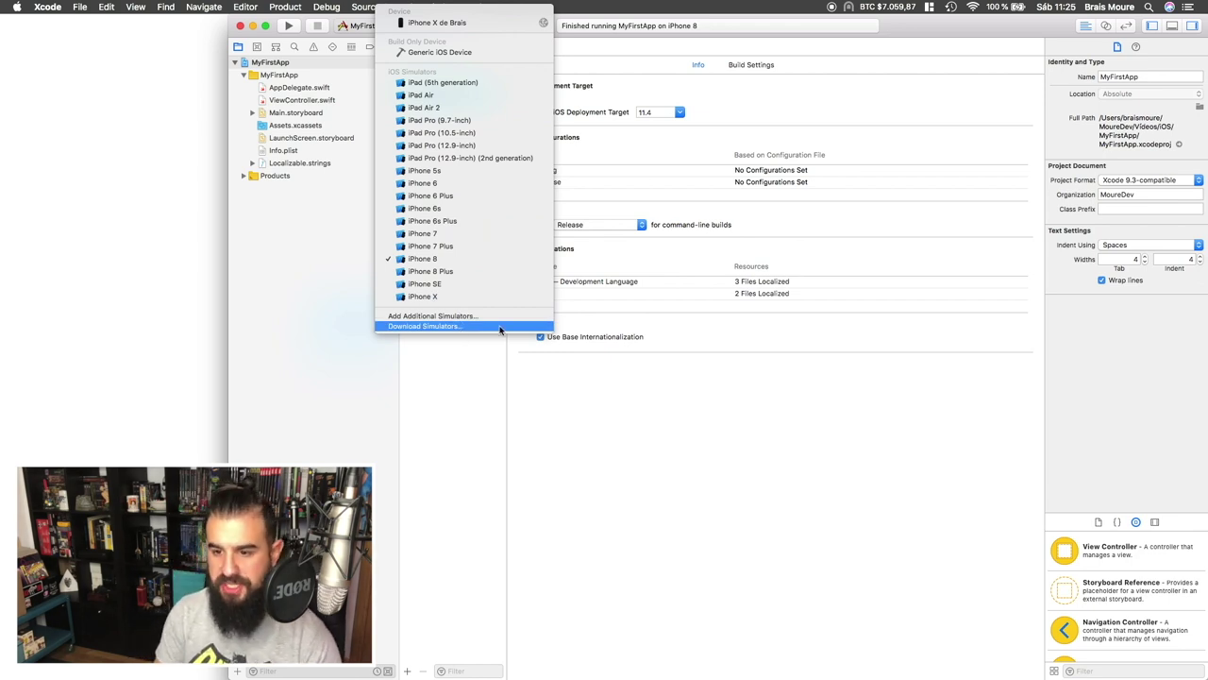
click(499, 330)
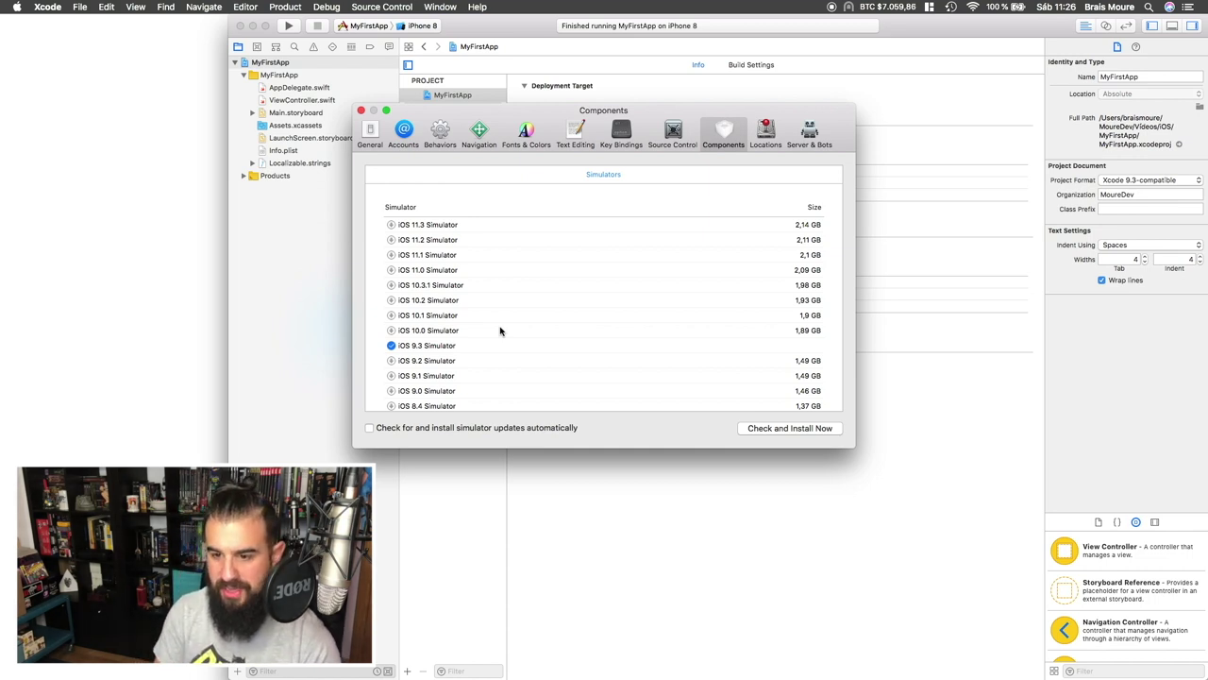
scroll(500, 329, down, 5)
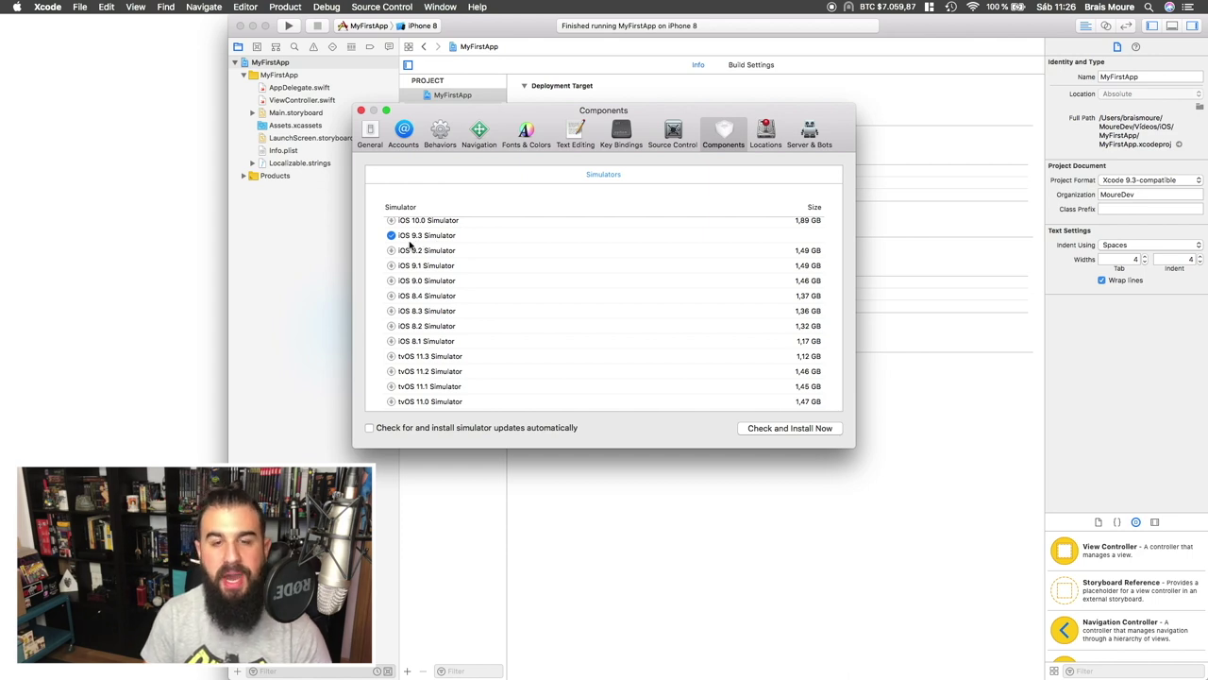
scroll(401, 335, down, 1)
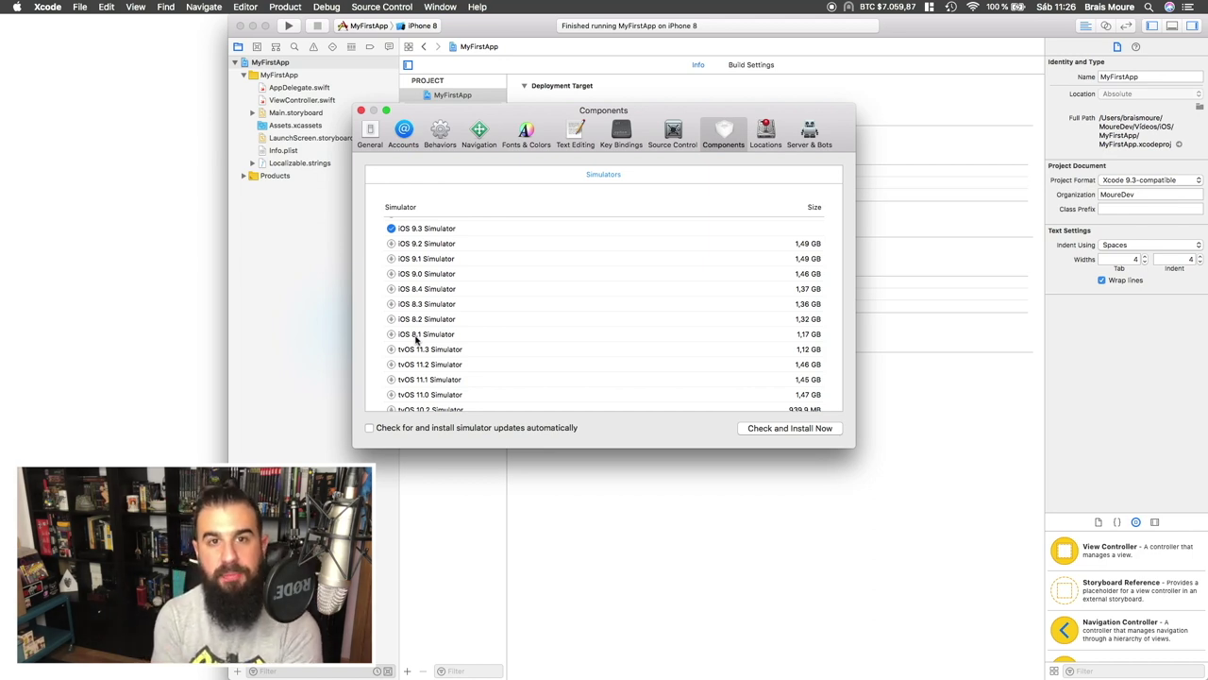
scroll(416, 340, down, 5)
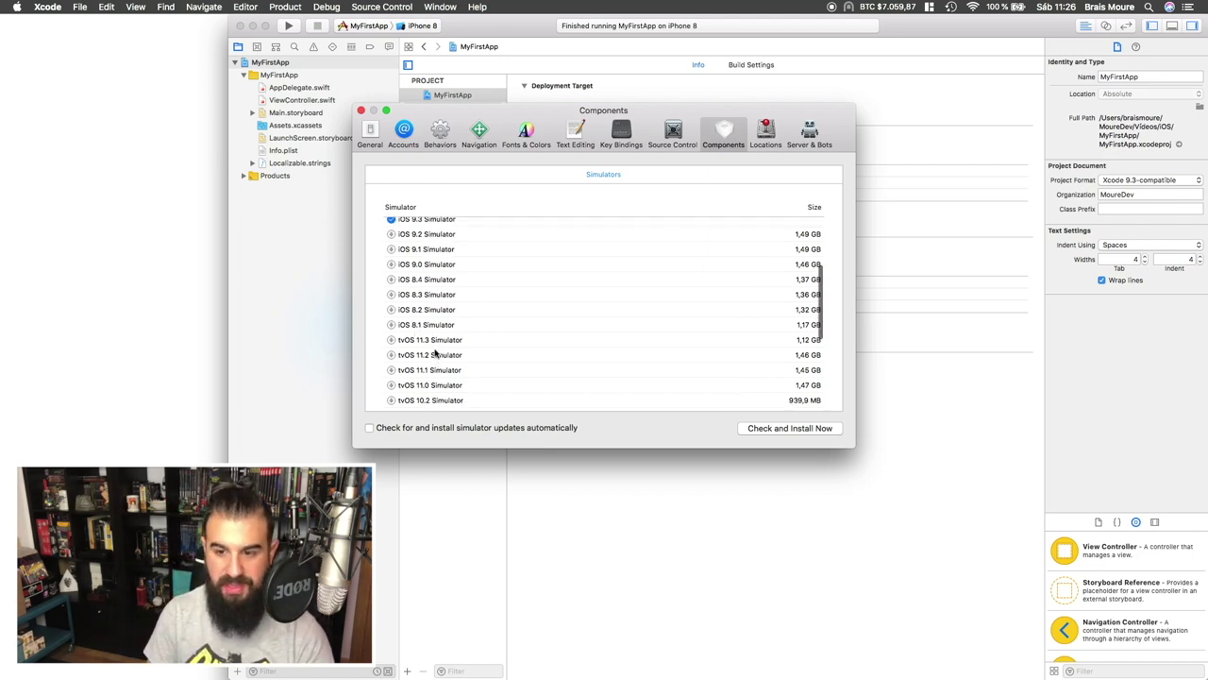
scroll(447, 319, down, 3)
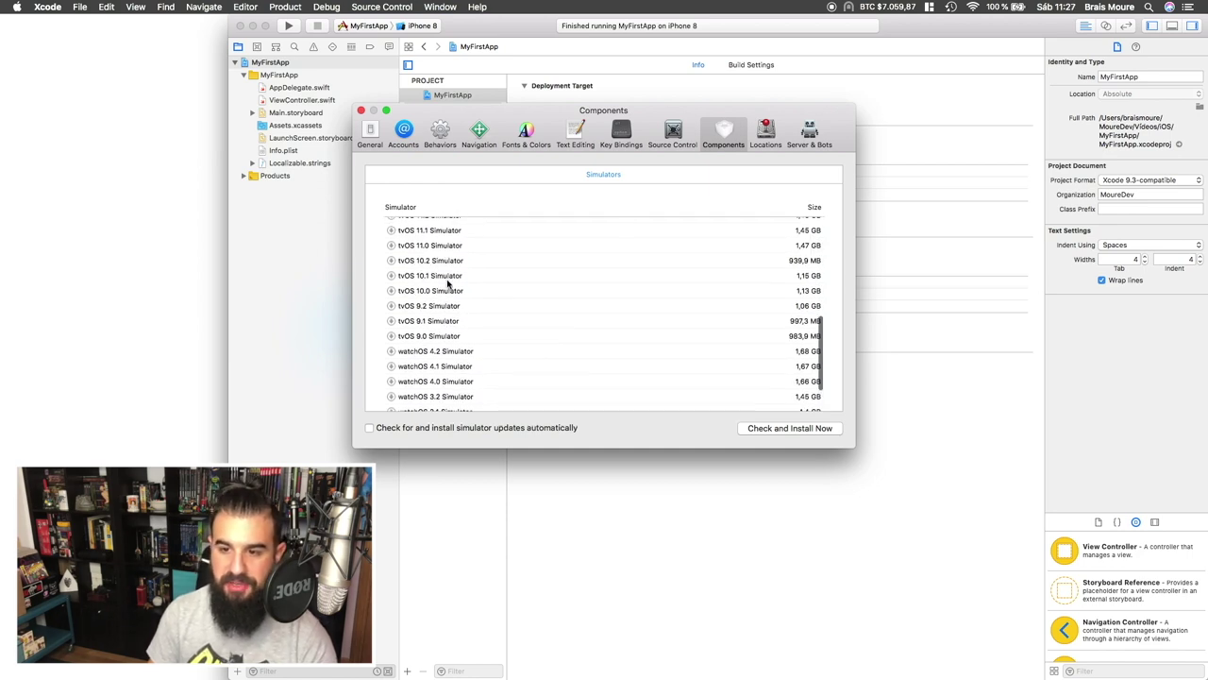
scroll(435, 292, up, 6)
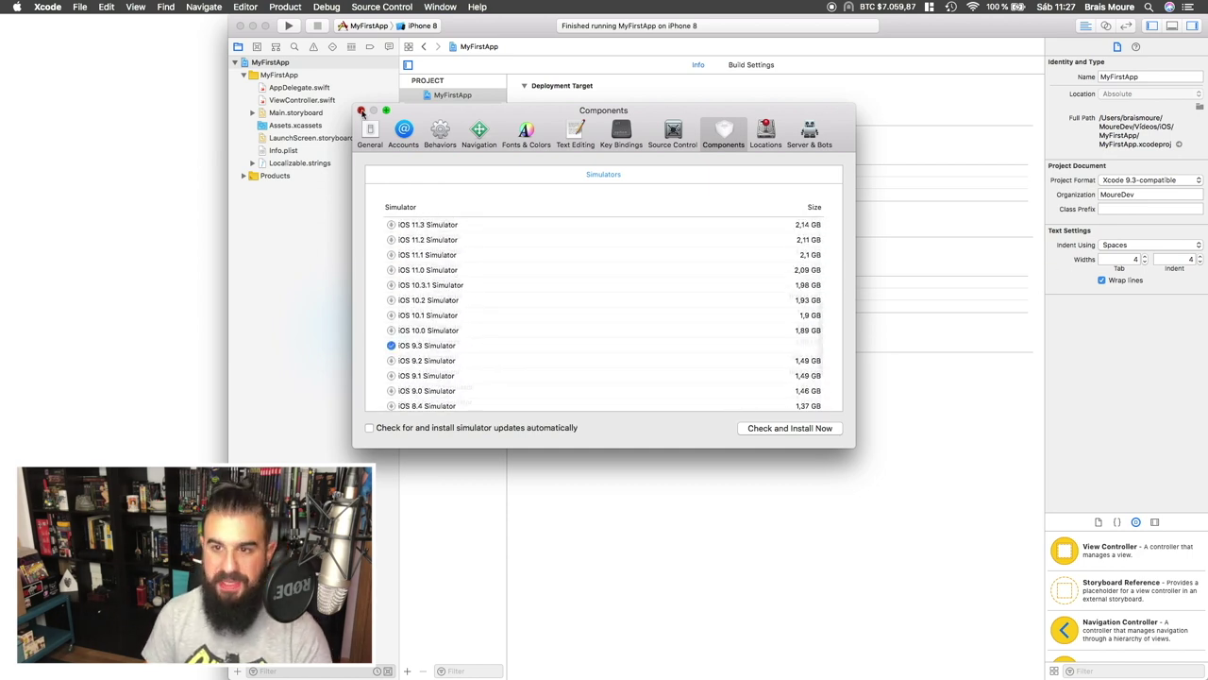
click(360, 111)
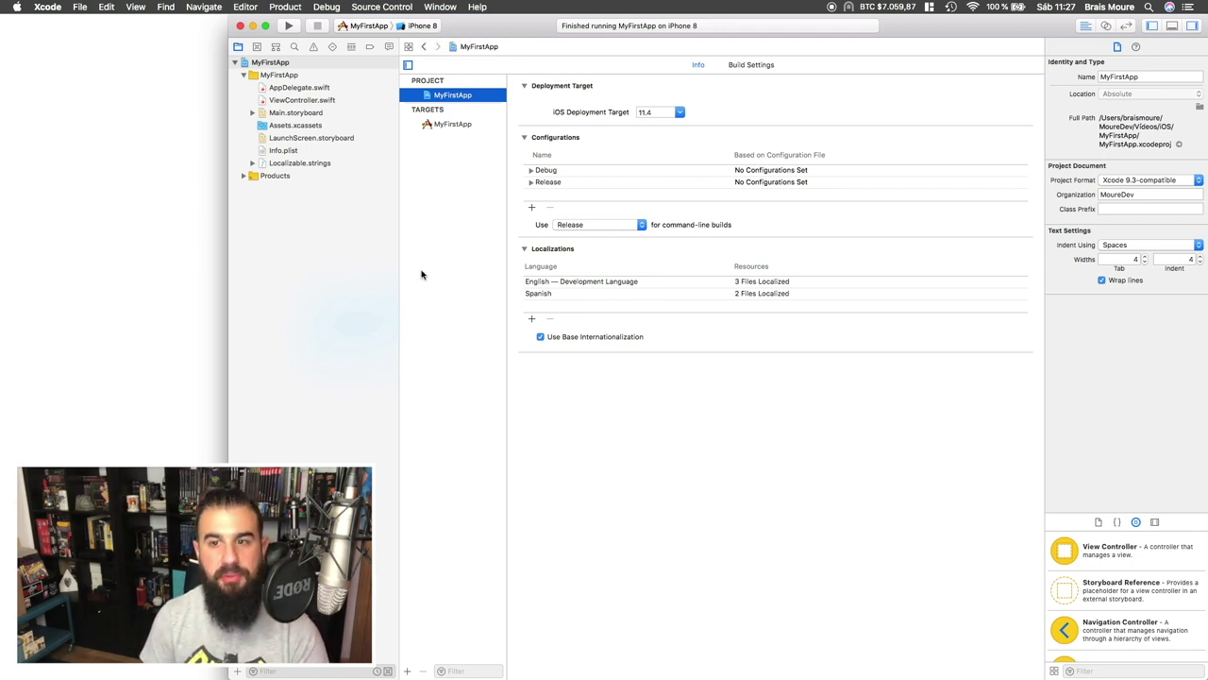
Reopen the simulator manager and inspect the iPhone 5s simulator that runs iOS 9.3.
click(415, 25)
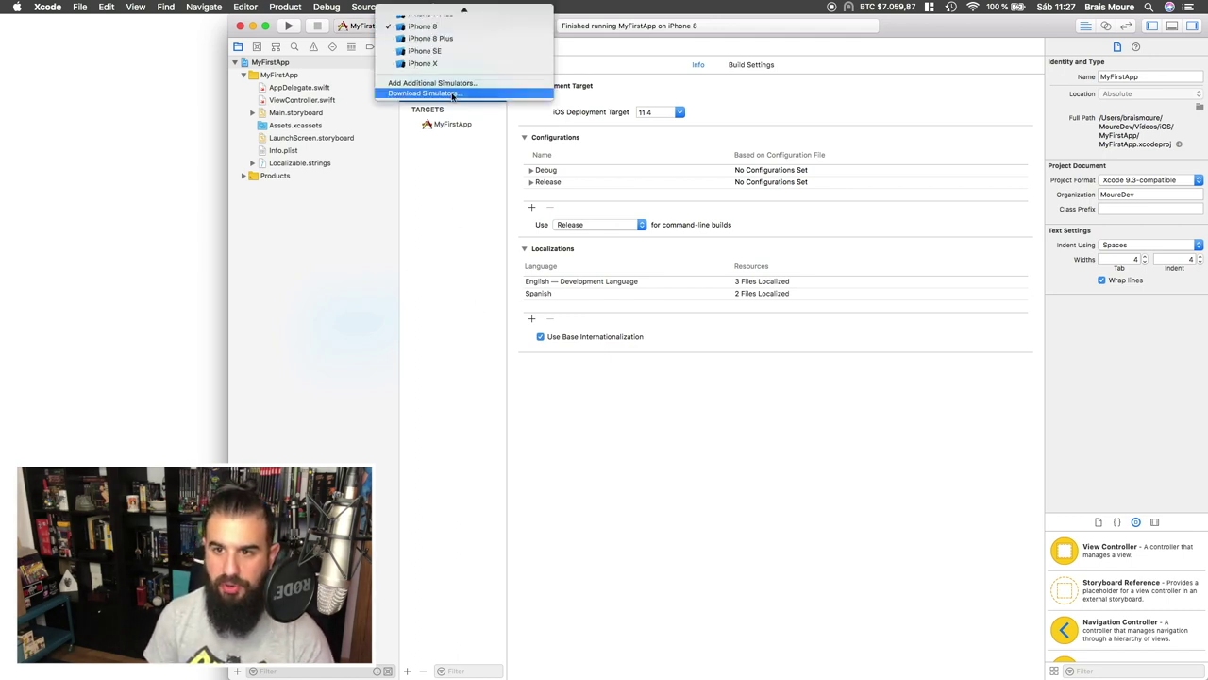
click(452, 84)
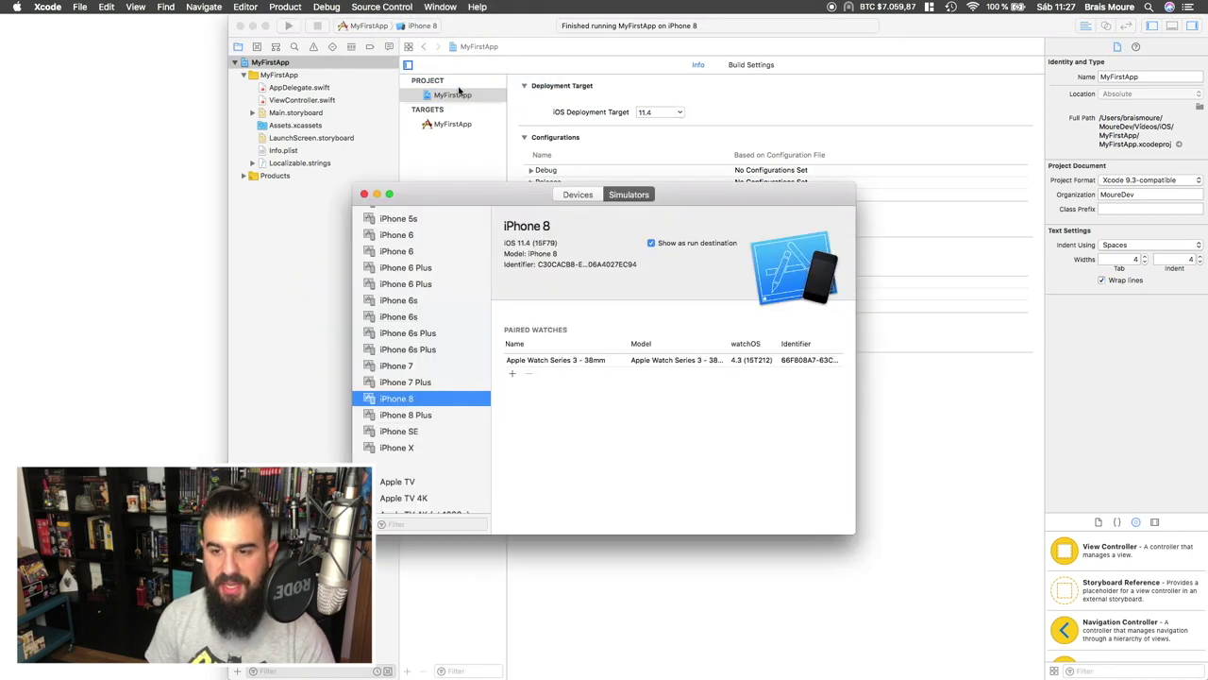
scroll(430, 354, up, 10)
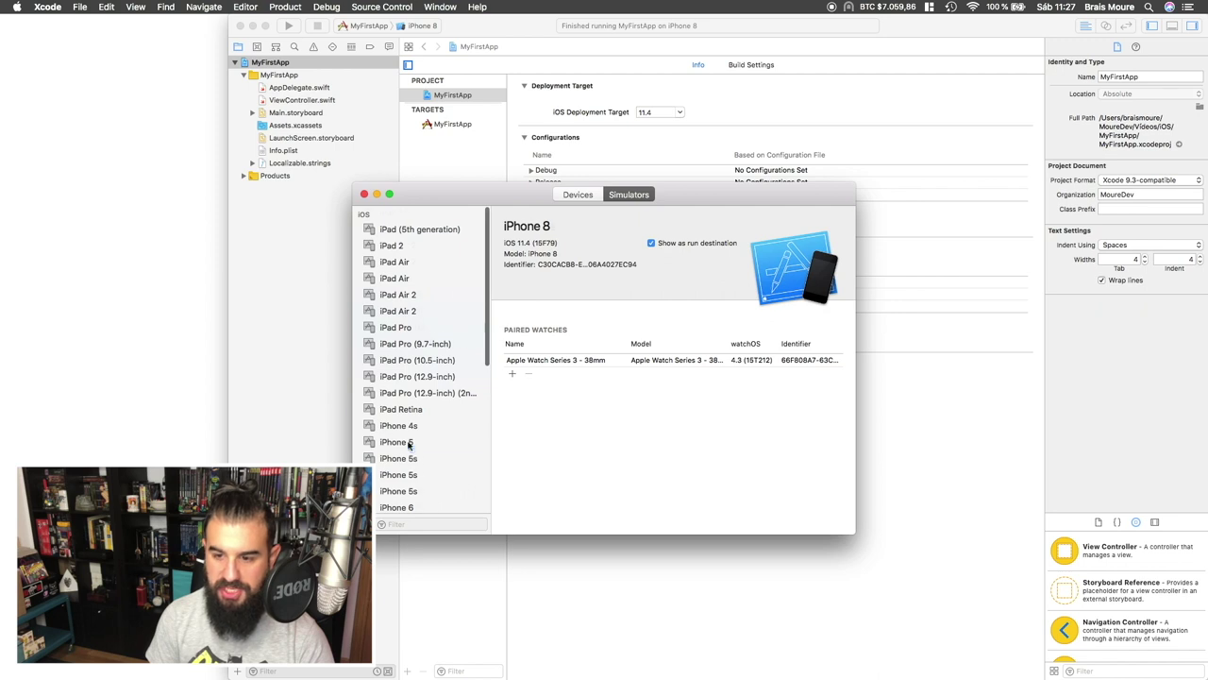
scroll(415, 448, down, 2)
click(486, 413)
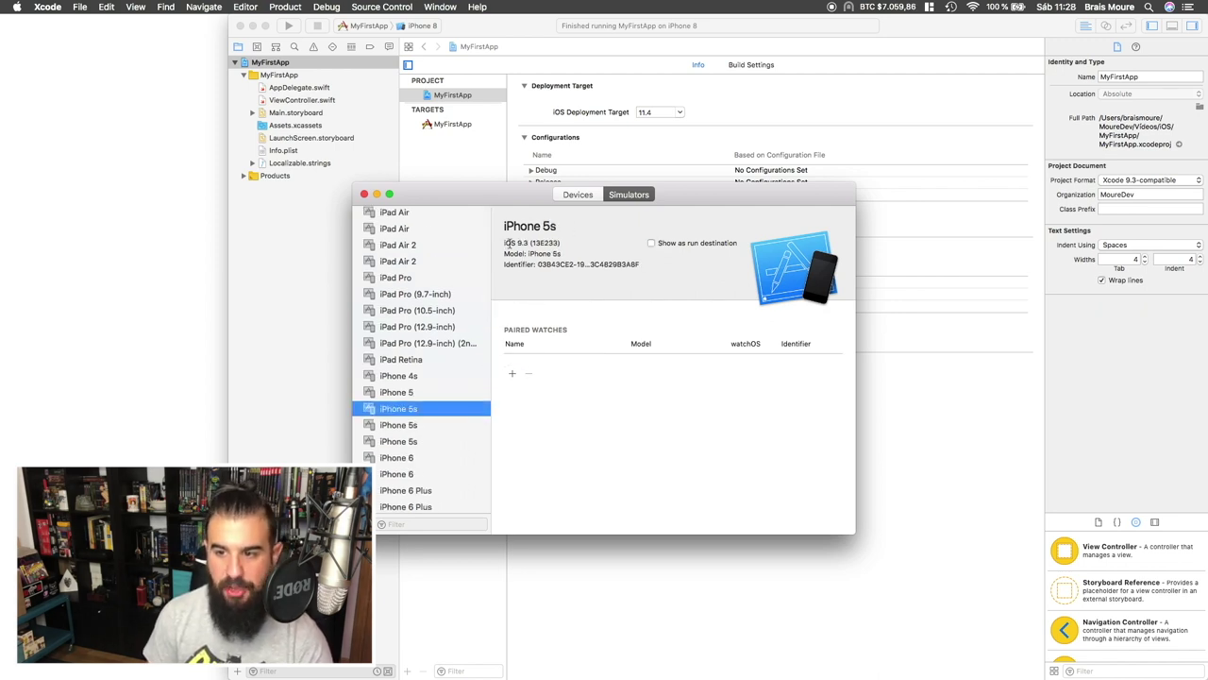
click(415, 440)
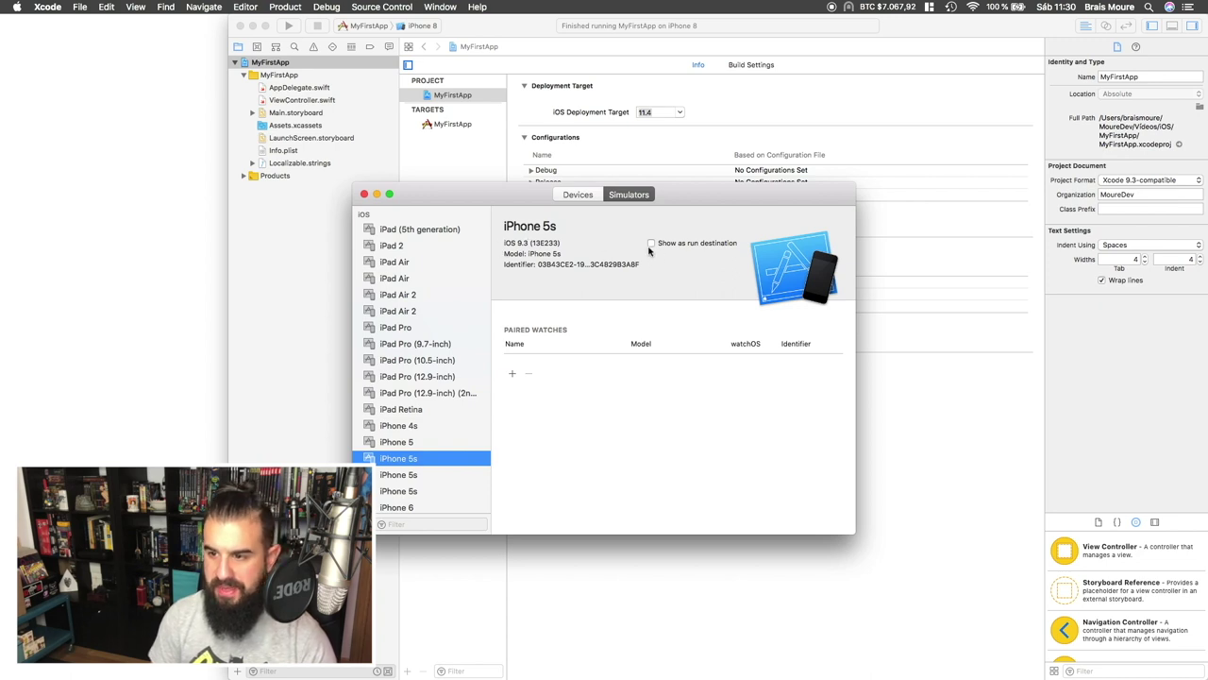
click(365, 193)
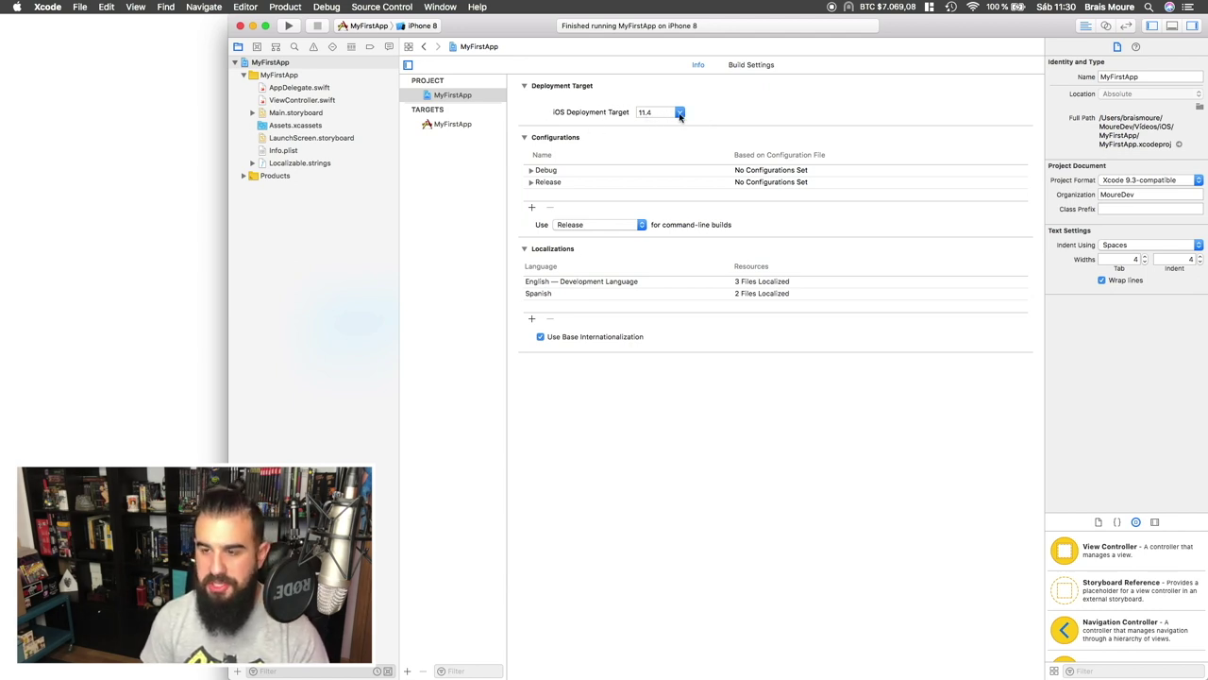
Set the MyFirstApp project's iOS Deployment Target to 9.0.
click(680, 114)
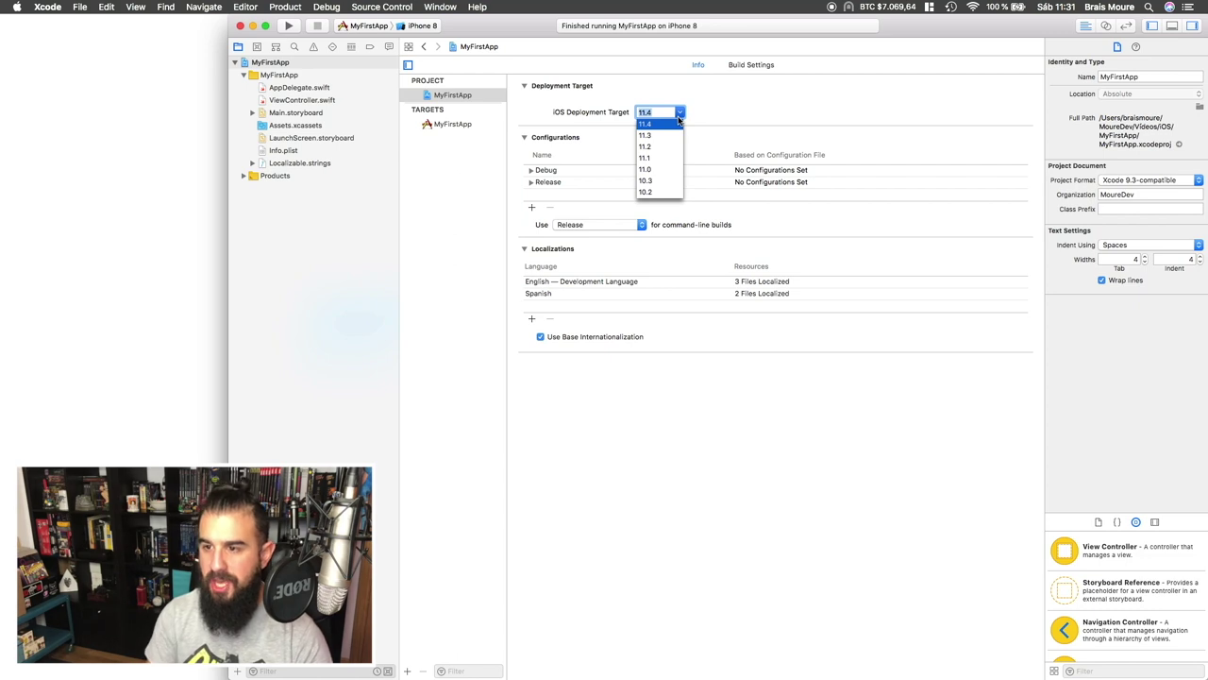
scroll(667, 156, down, 2)
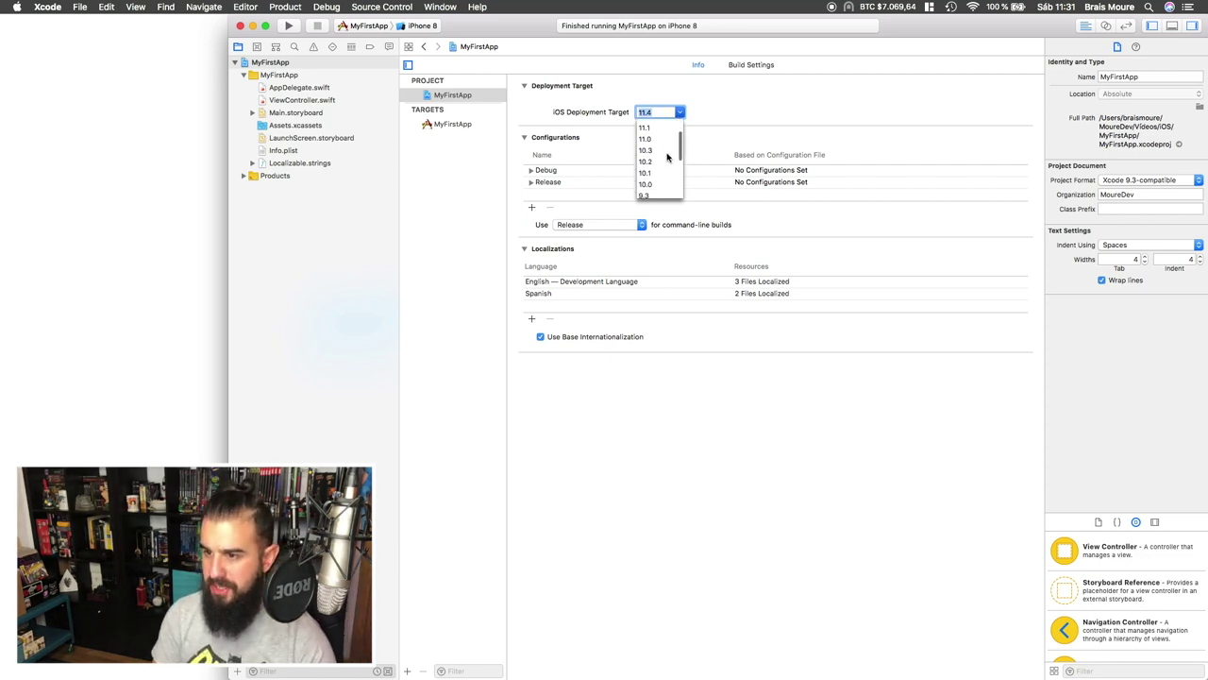
scroll(668, 157, down, 3)
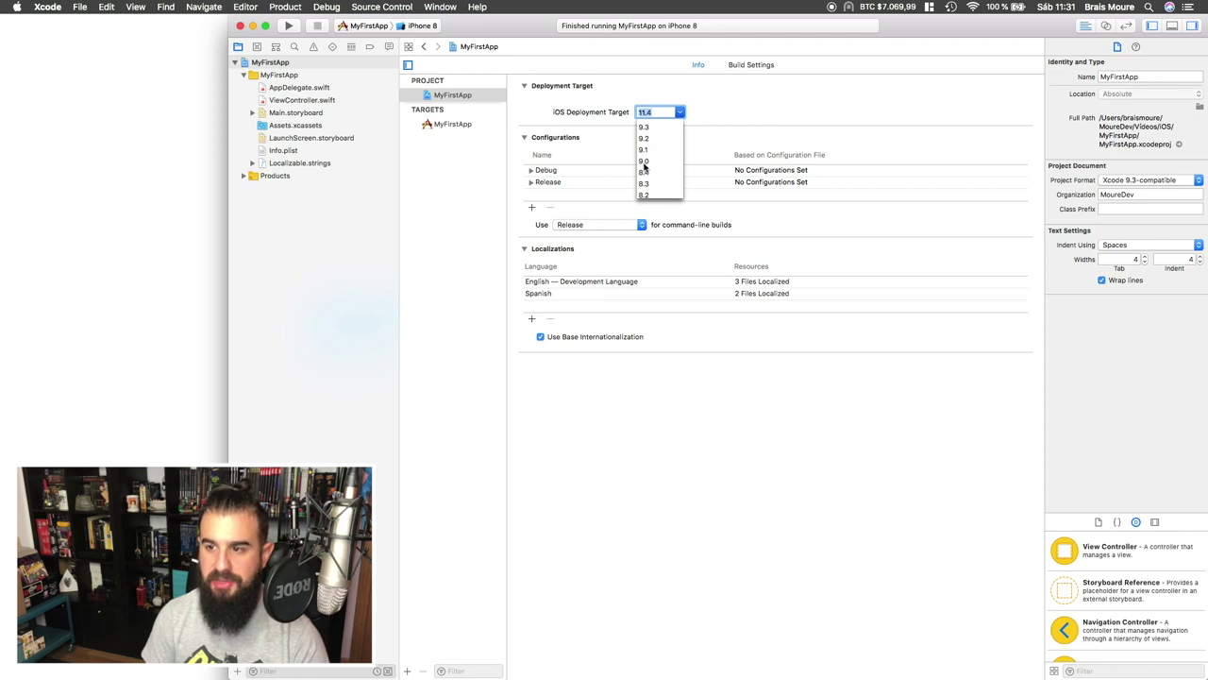
click(645, 162)
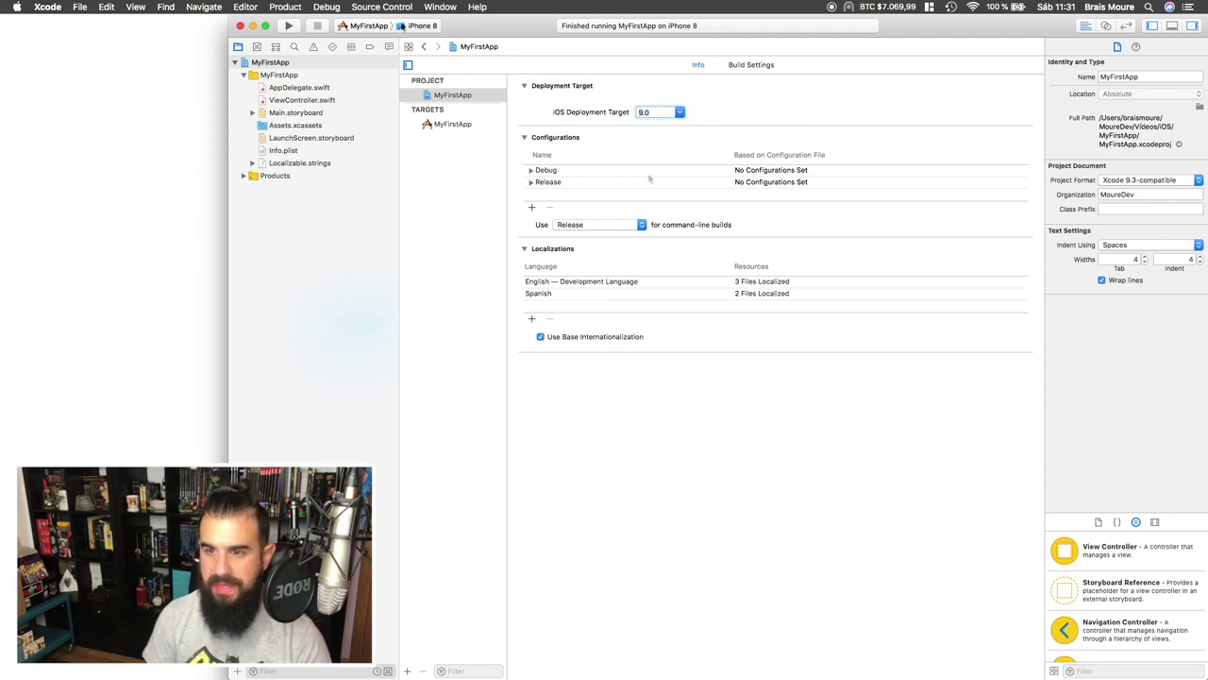
Check which simulators are offered as run destinations for the iOS 9.0 deployment target.
click(416, 26)
mouse_move(492, 5)
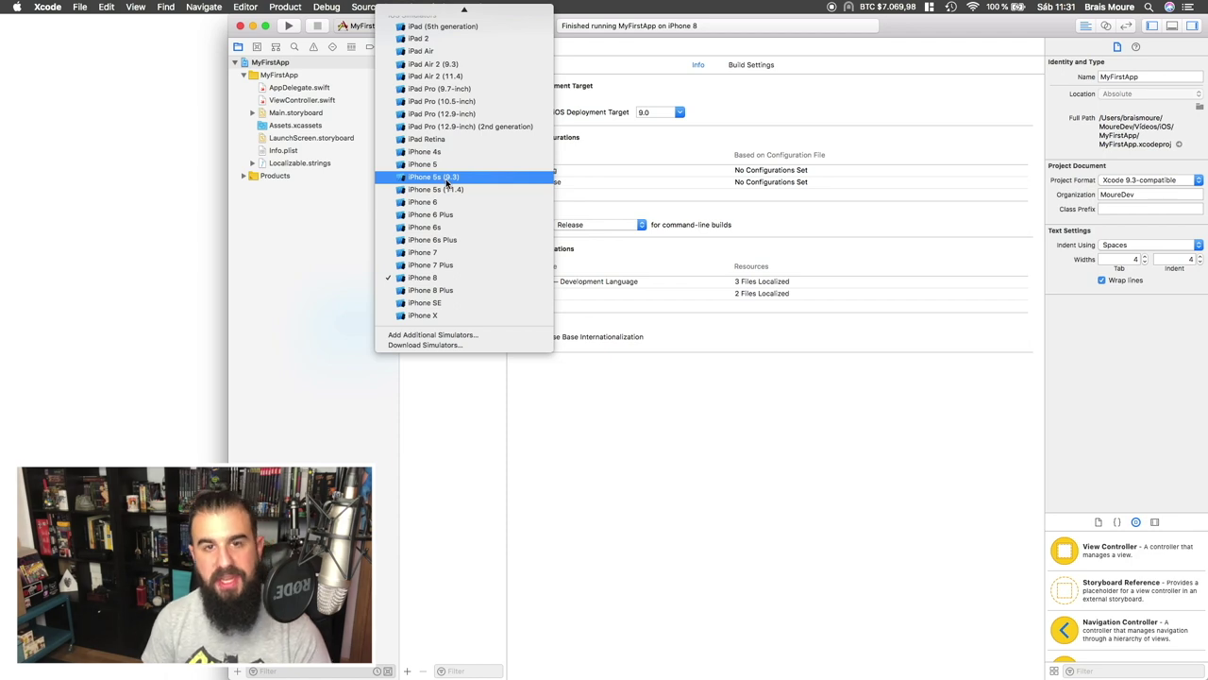
click(762, 552)
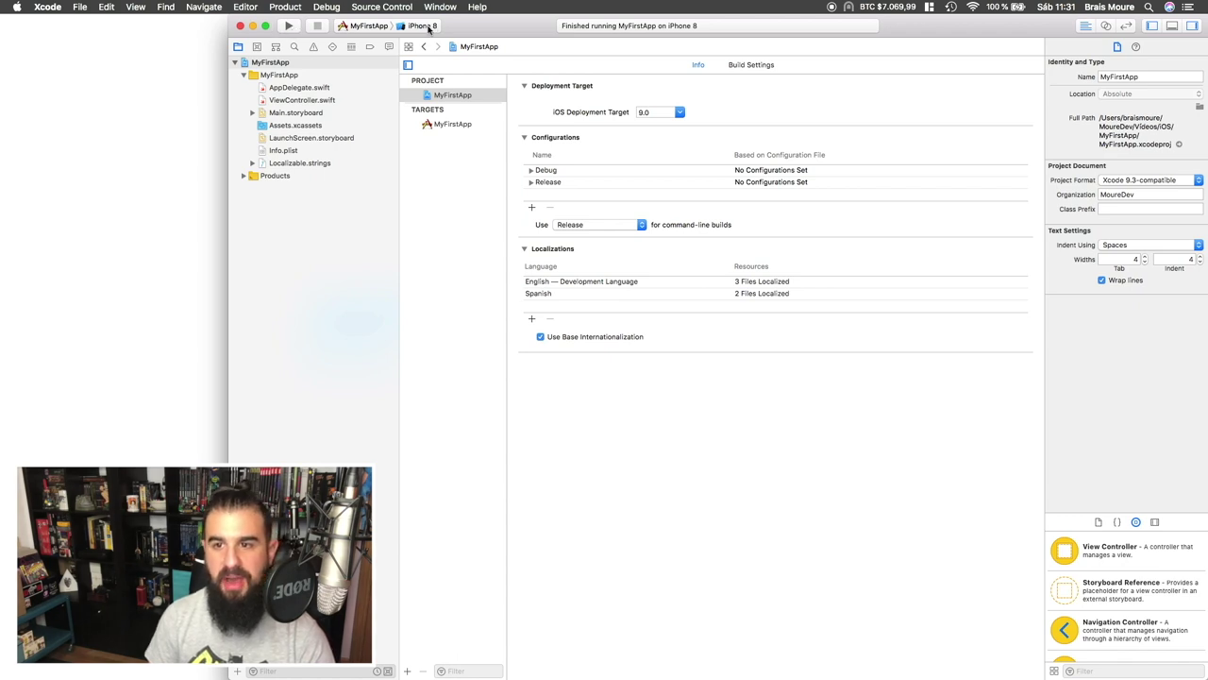
Run MyFirstApp on the iPhone 8 simulator, keeping iPhone 8 as the run destination.
click(290, 26)
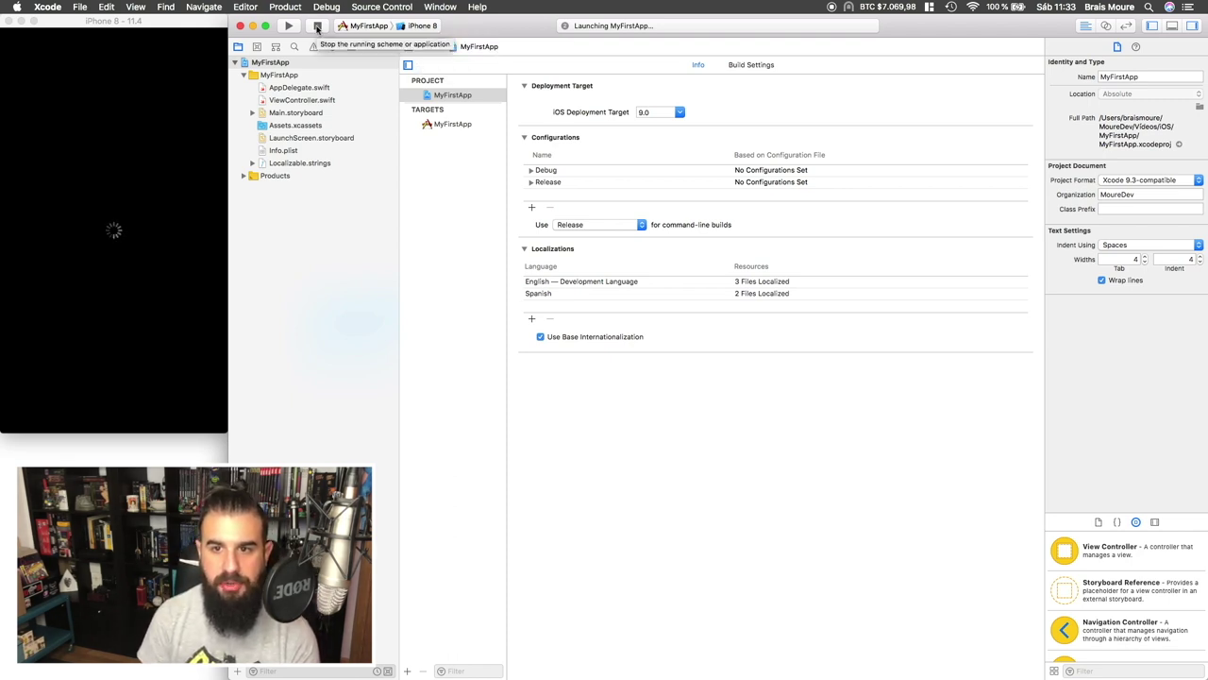
click(416, 27)
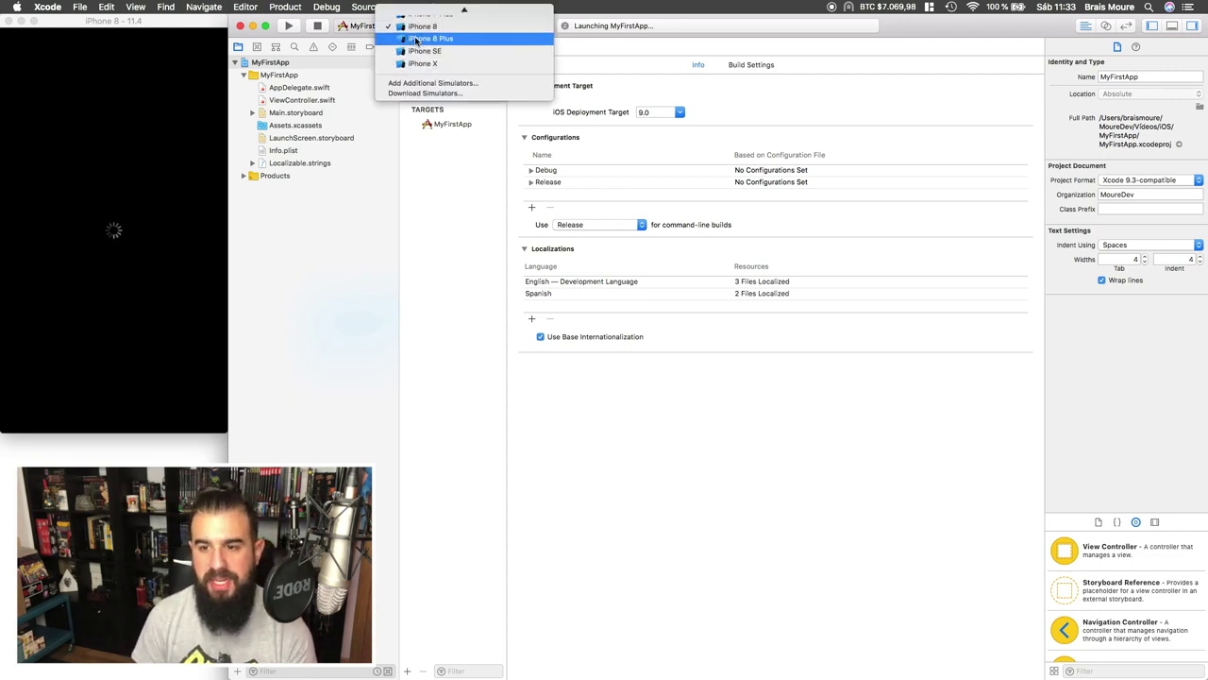
click(397, 141)
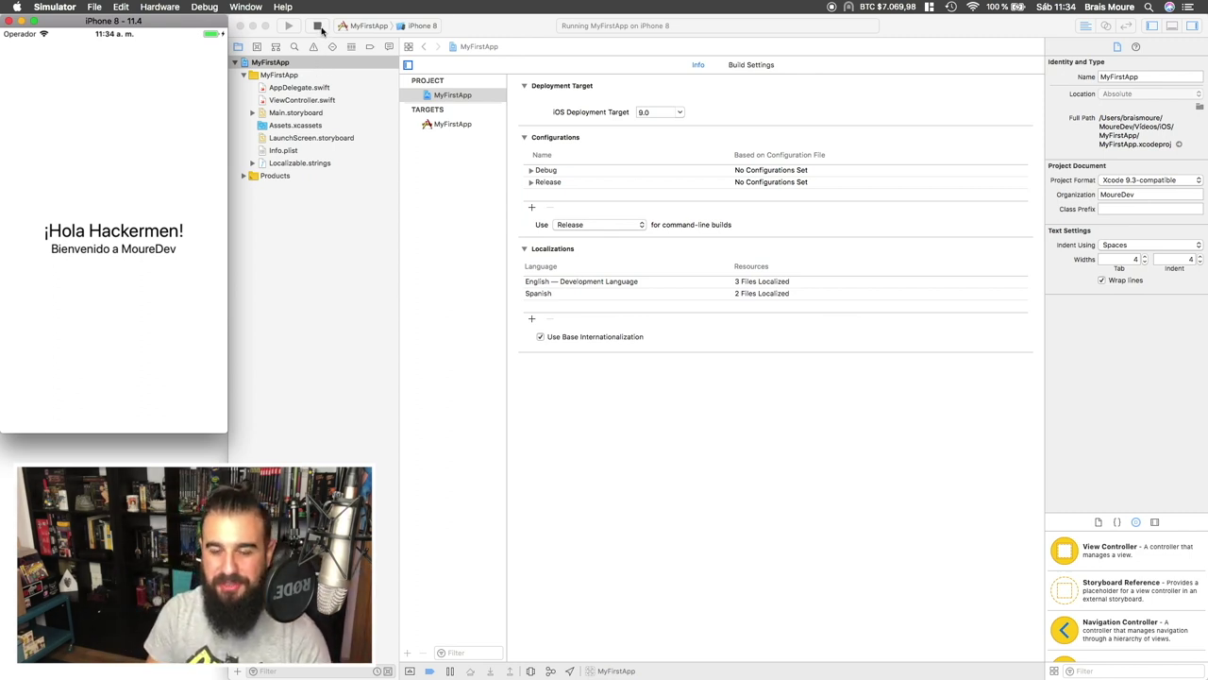
Stop the running app and minimize the project window to work with the iPhone 8 simulator alone.
click(318, 26)
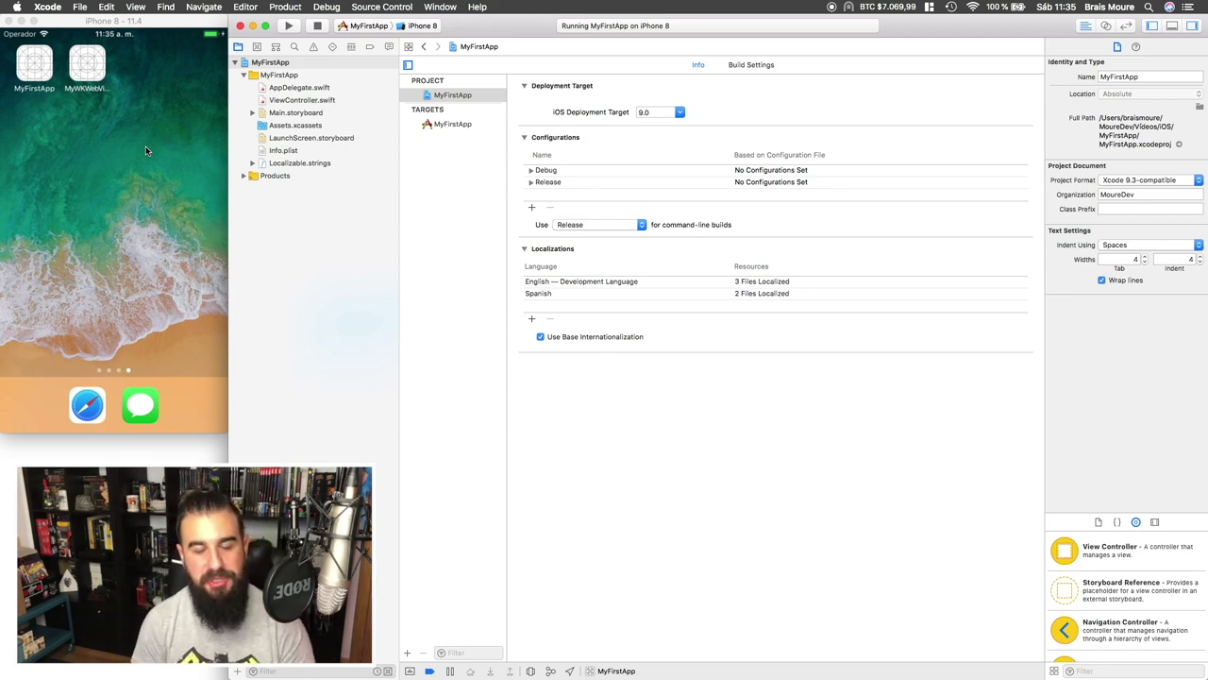
click(253, 26)
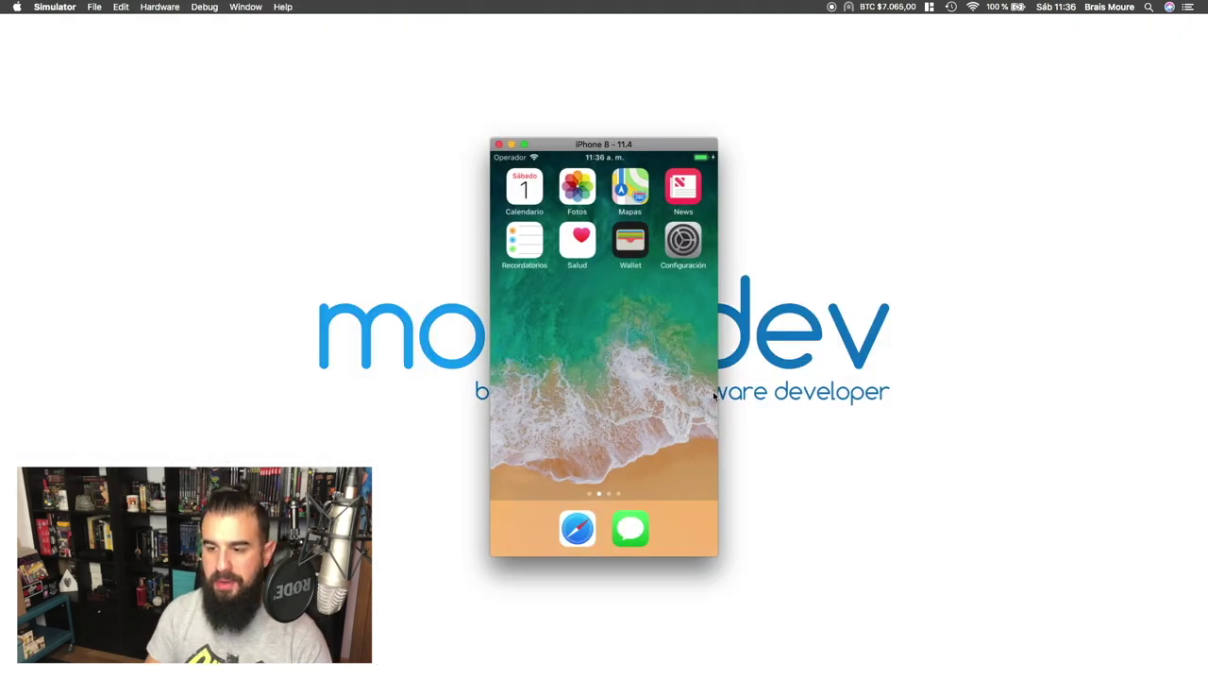
Enlarge the iPhone 8 simulator window with Zoom, then restore it to its previous smaller size.
drag(587, 386, 519, 385)
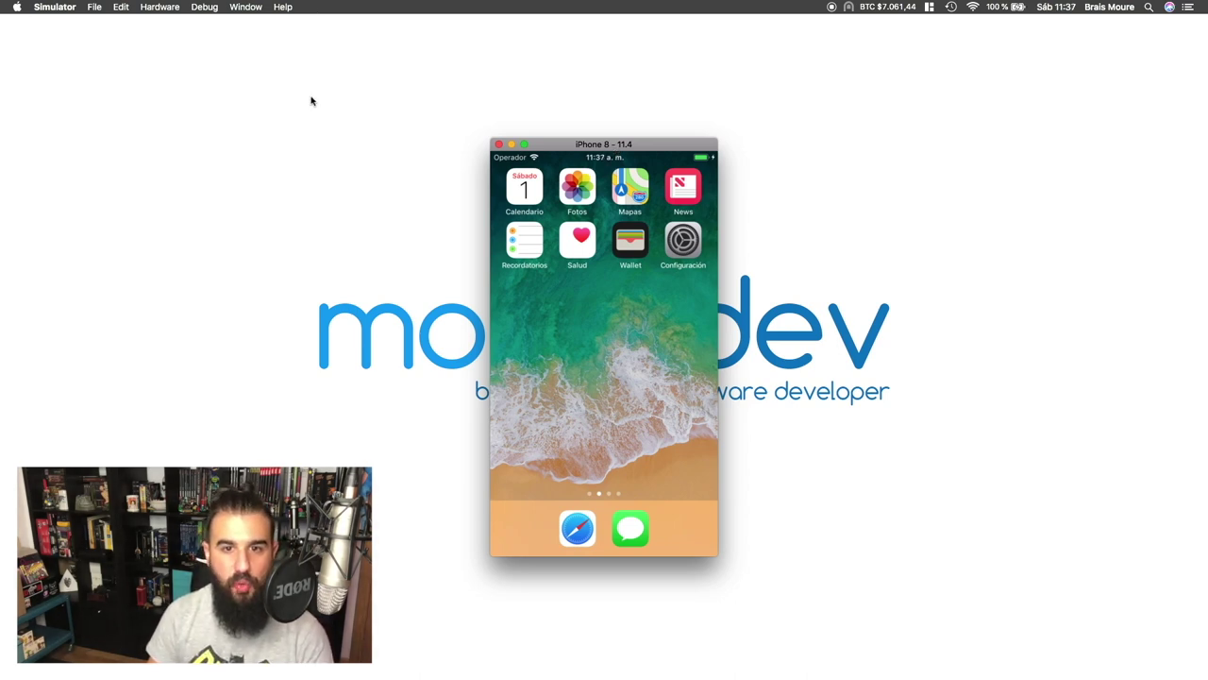
click(244, 7)
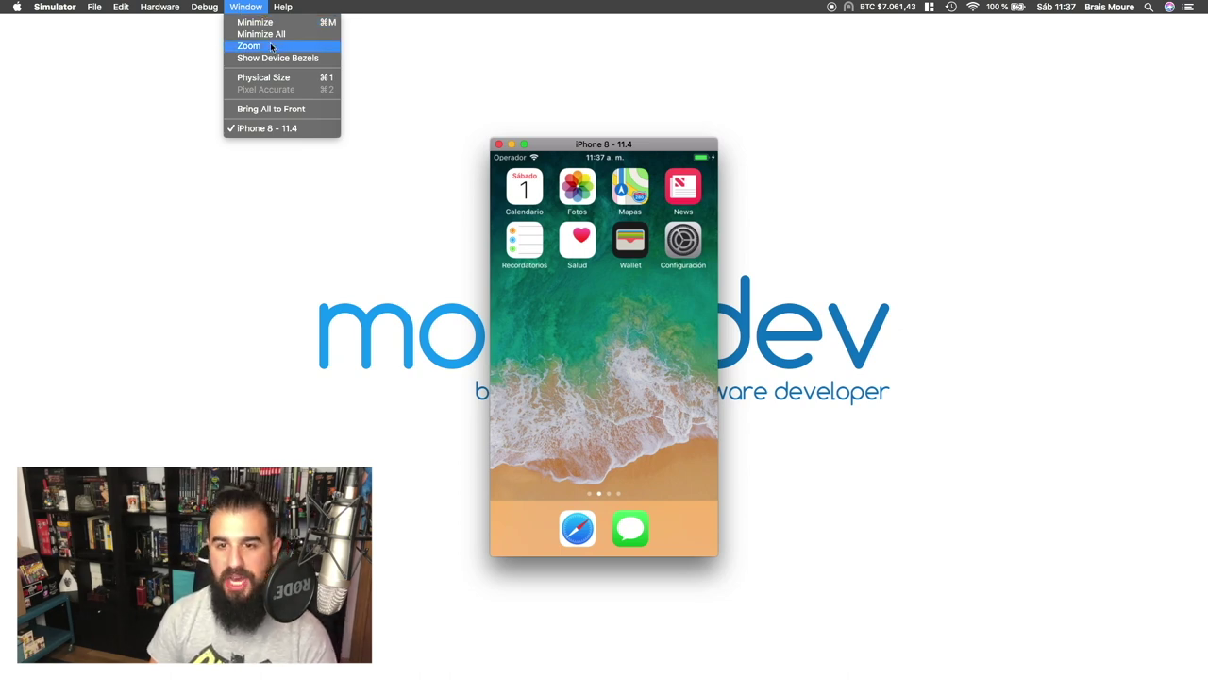
click(249, 47)
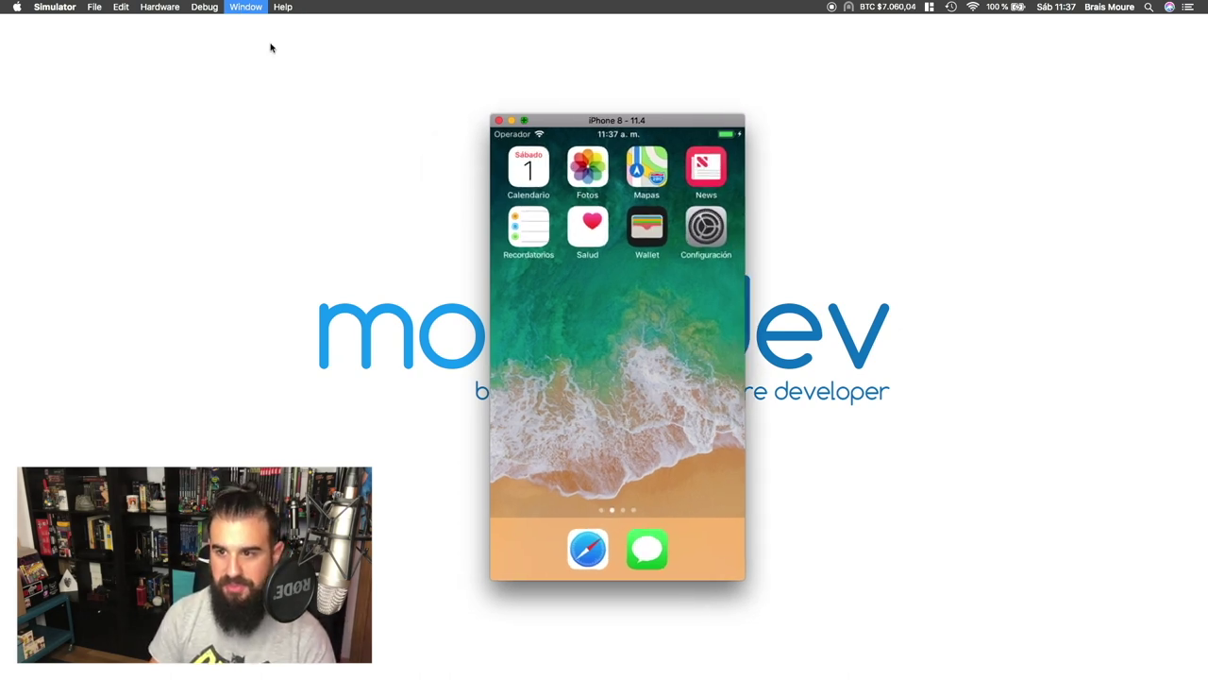
click(255, 6)
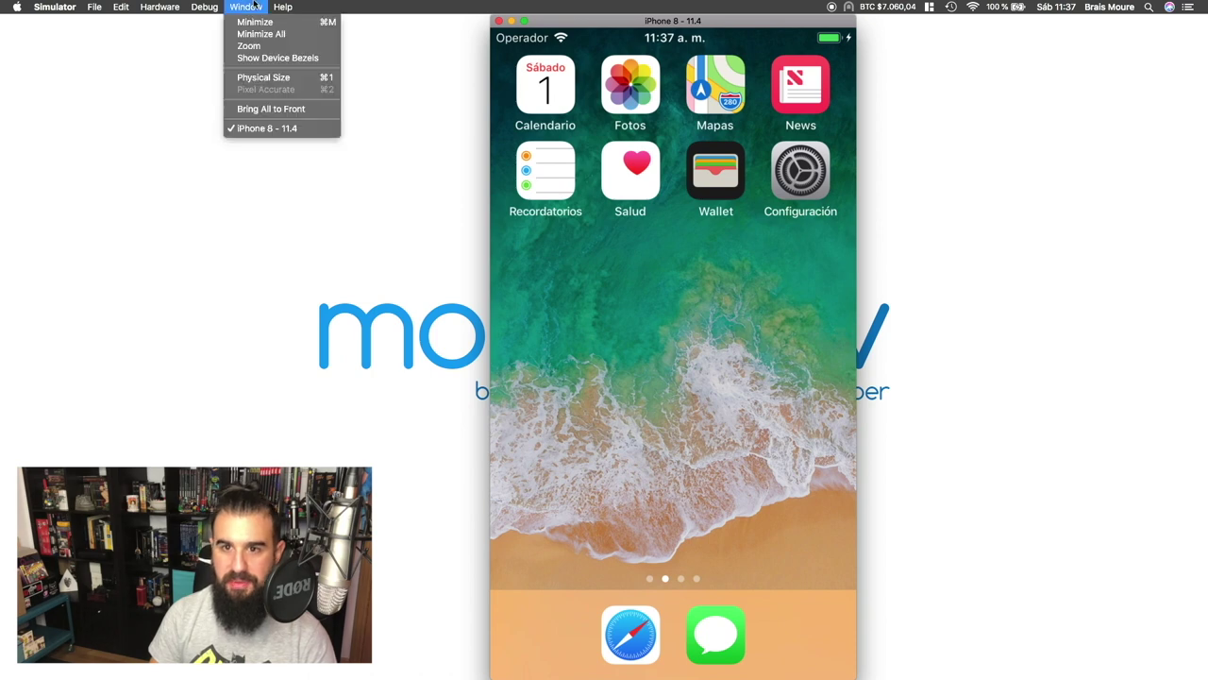
click(249, 47)
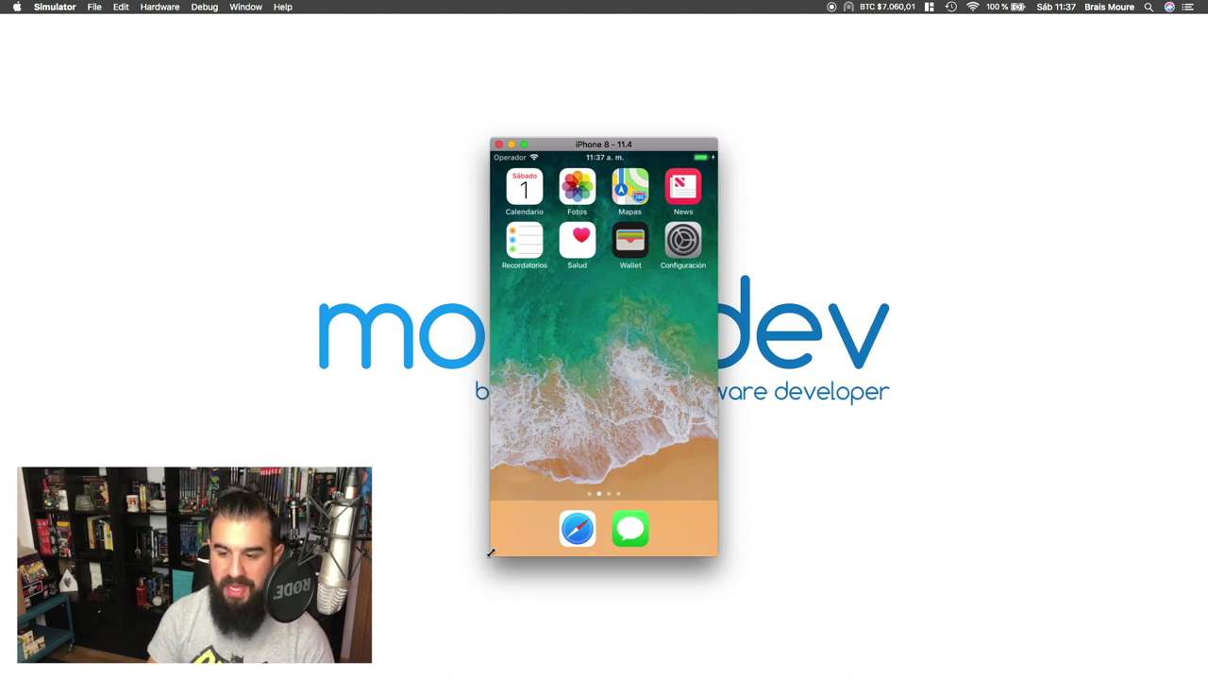
Show the device bezels around the iPhone 8 simulator screen.
click(239, 6)
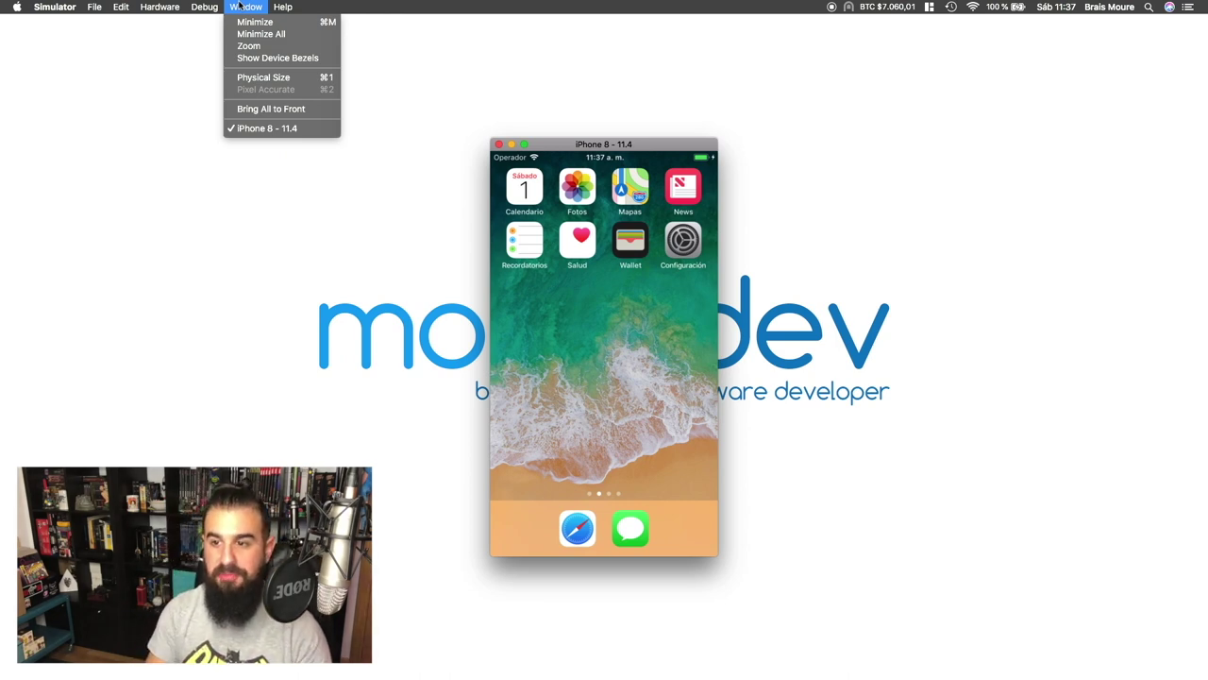
click(513, 136)
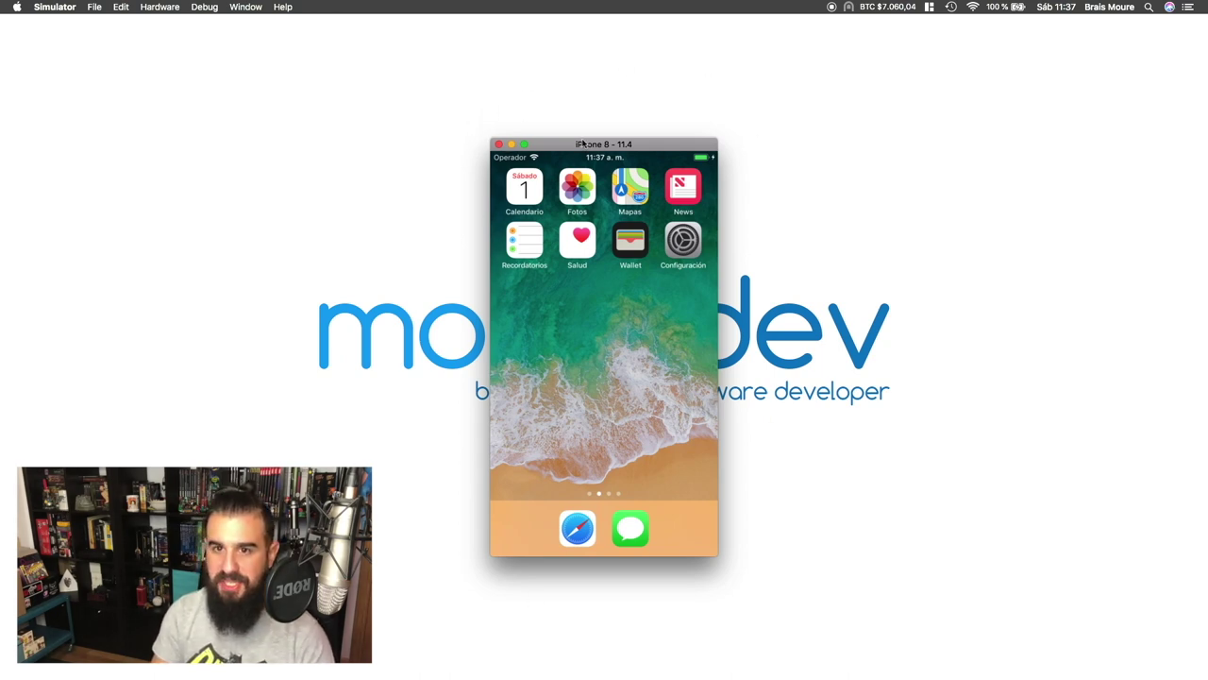
click(244, 7)
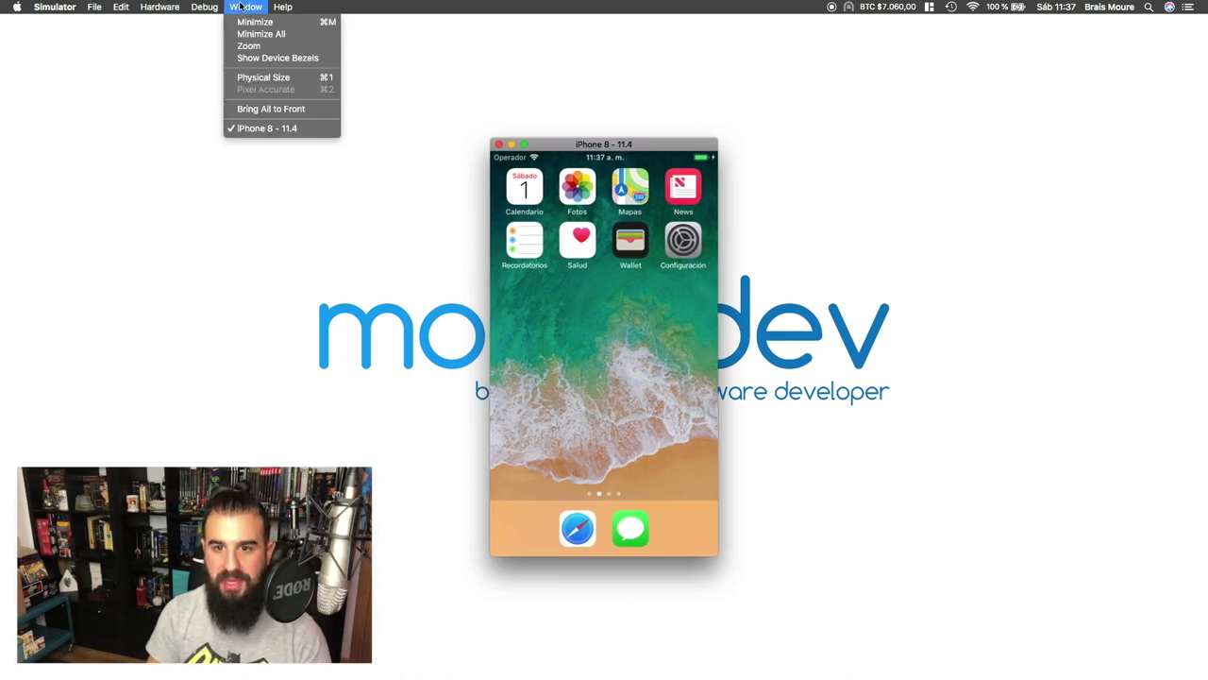
click(304, 59)
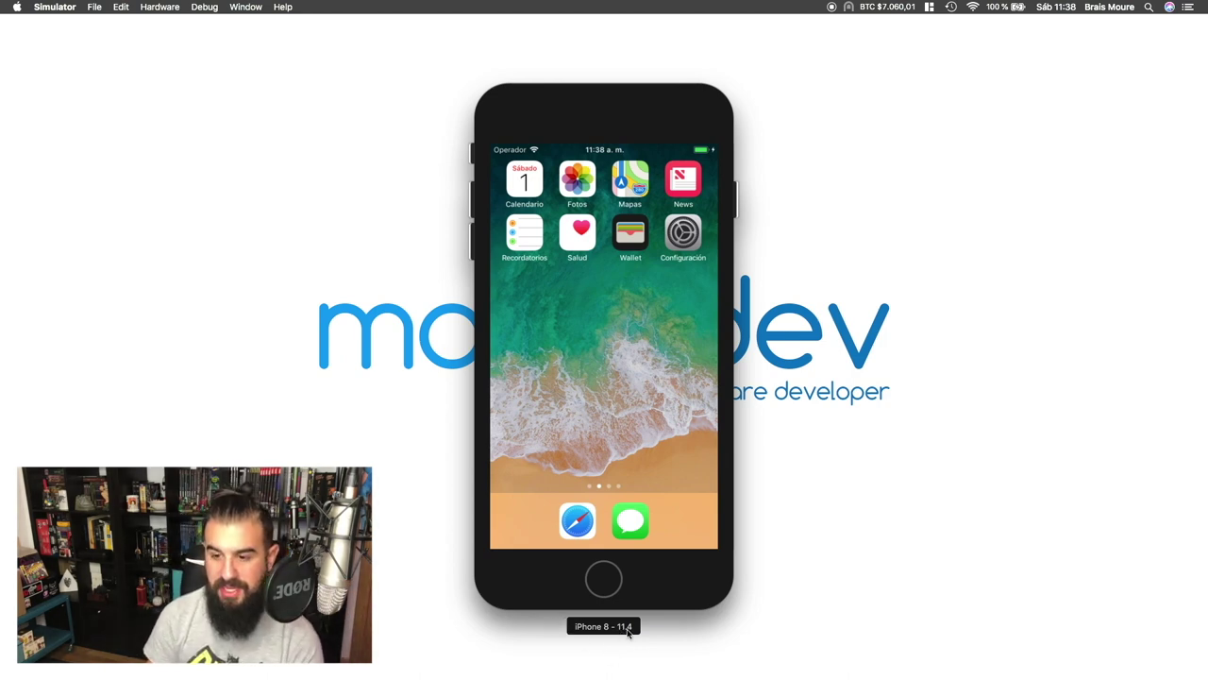
Open the window display options for the iPhone 8 simulator with its bezels shown.
click(250, 8)
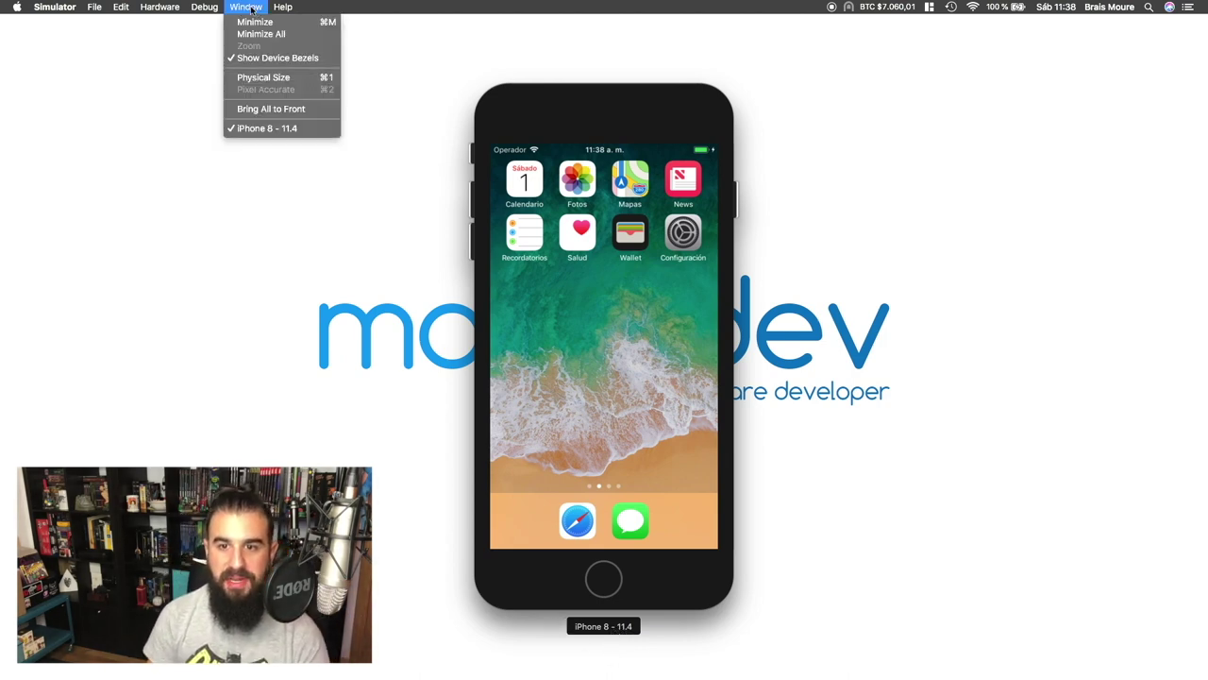